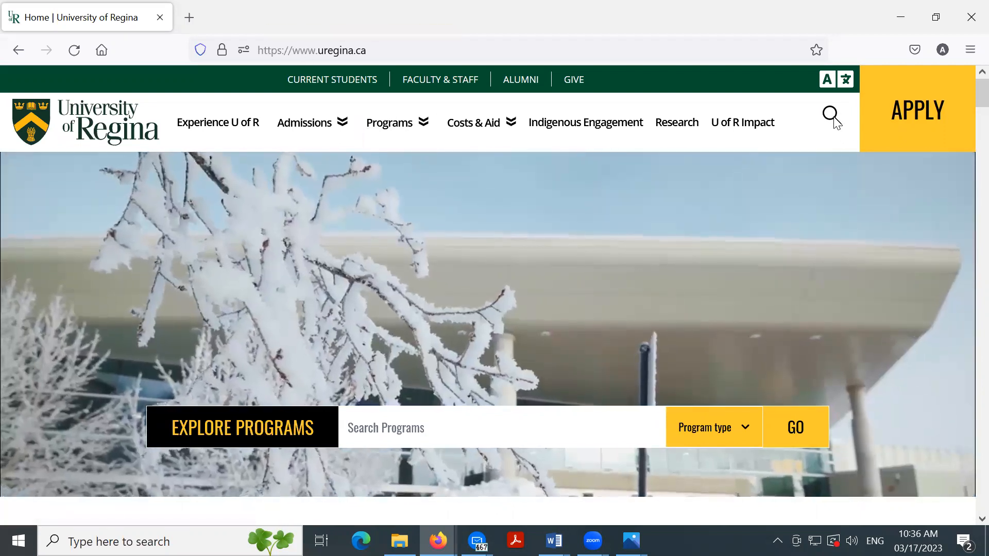
- Search the University of Regina website for "ethics forms" and open the Research office's Ethics Forms page
click(831, 114)
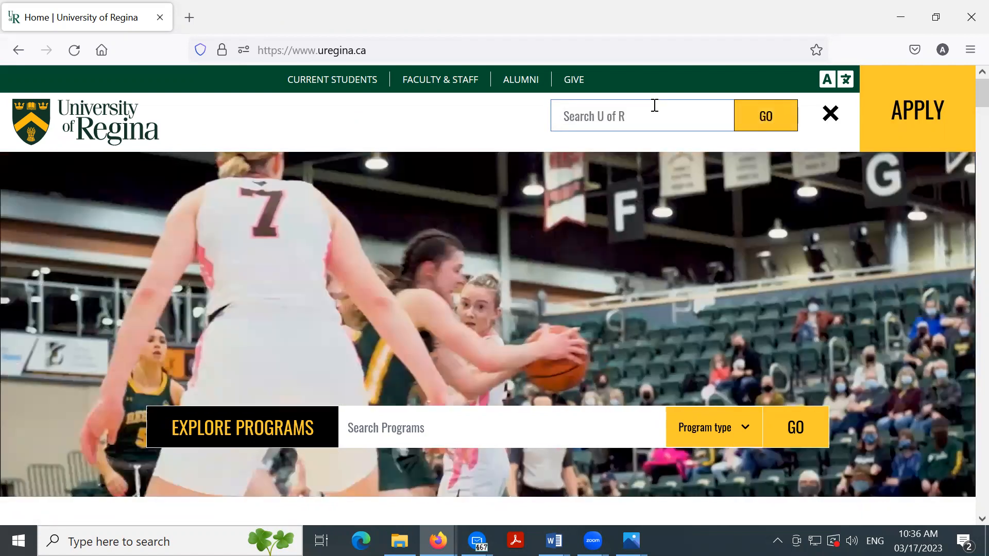
text(ethics forms)
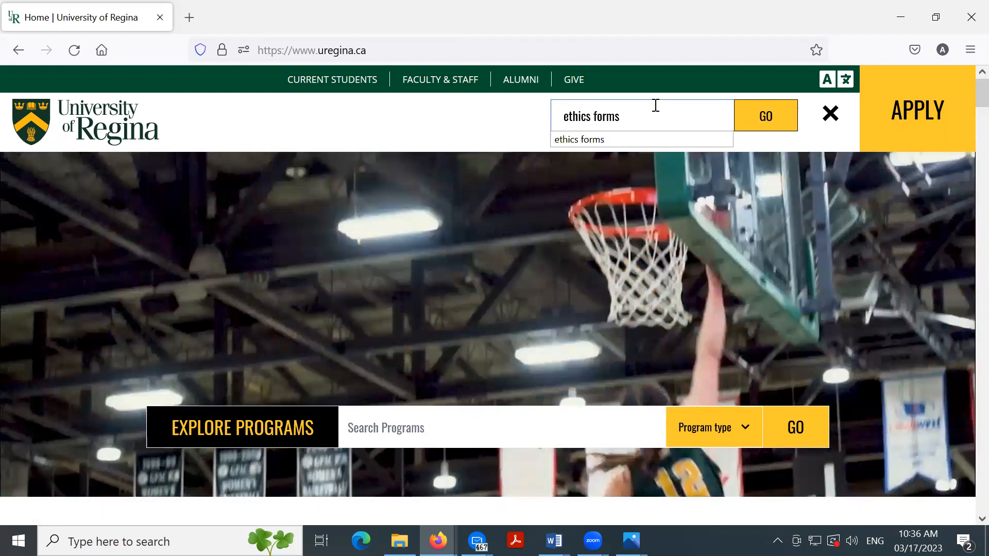
key(Return)
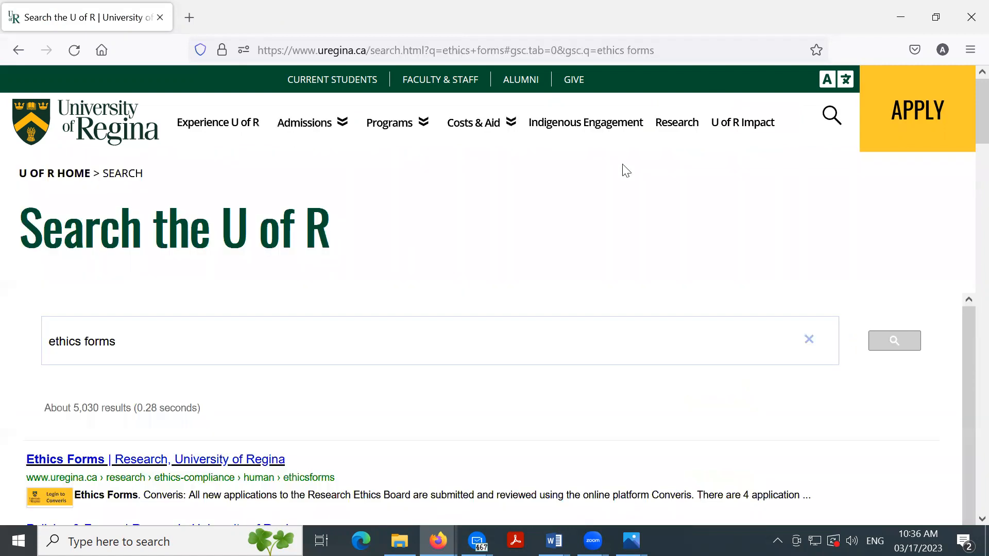
scroll(593, 263, down, 3)
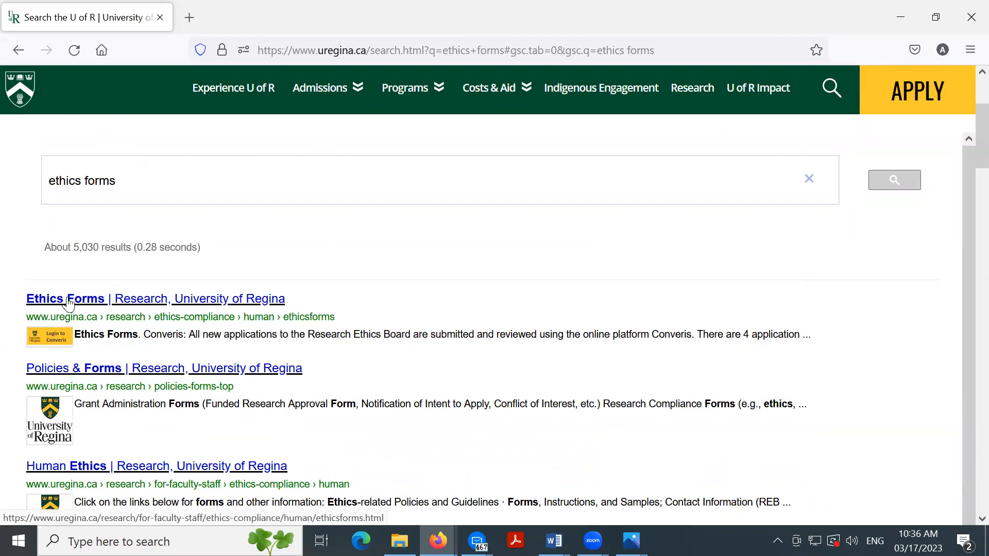
click(68, 299)
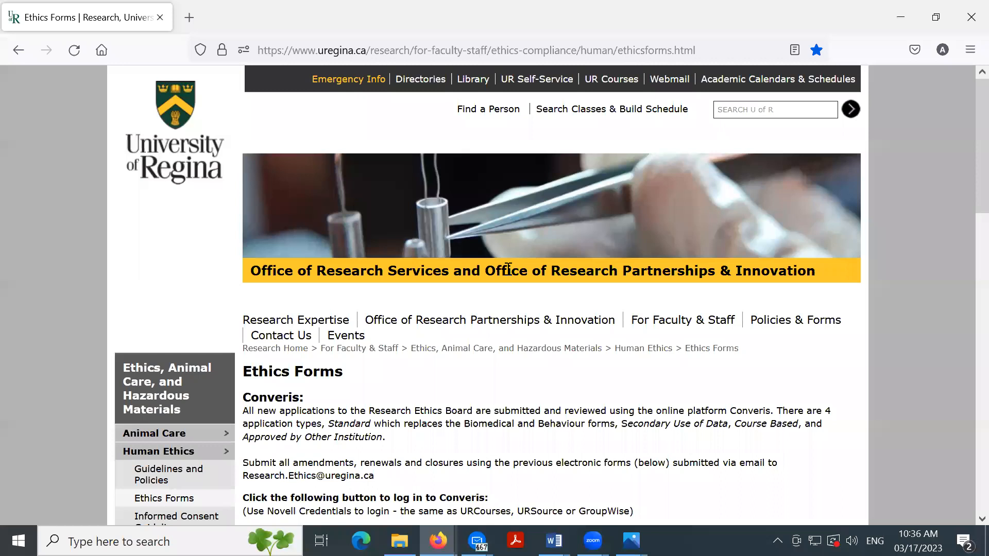
- Review the Ethics Forms page, covering the Converis login, access request instructions, demonstration sessions, and the guidance notes and manuals
scroll(508, 268, down, 3)
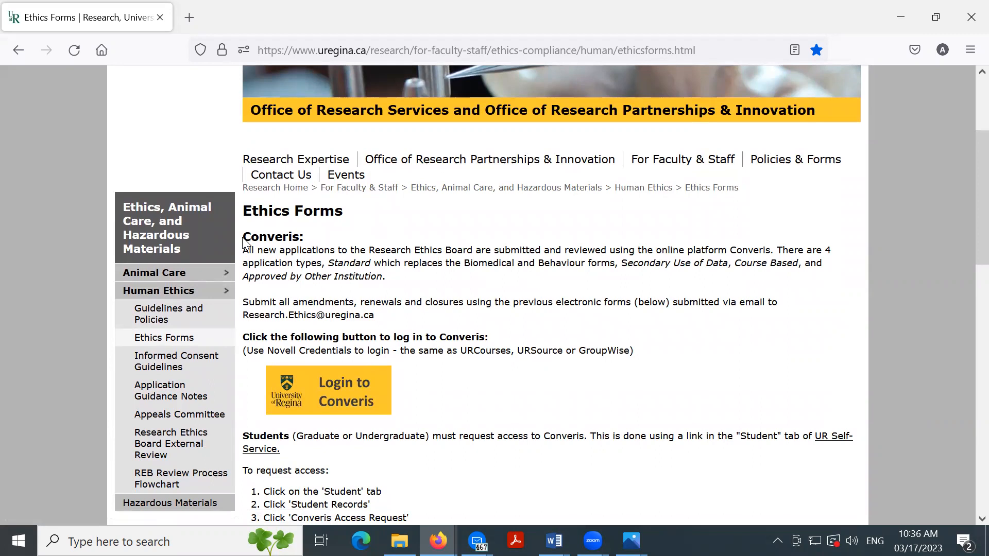
drag(299, 239, 320, 248)
click(346, 241)
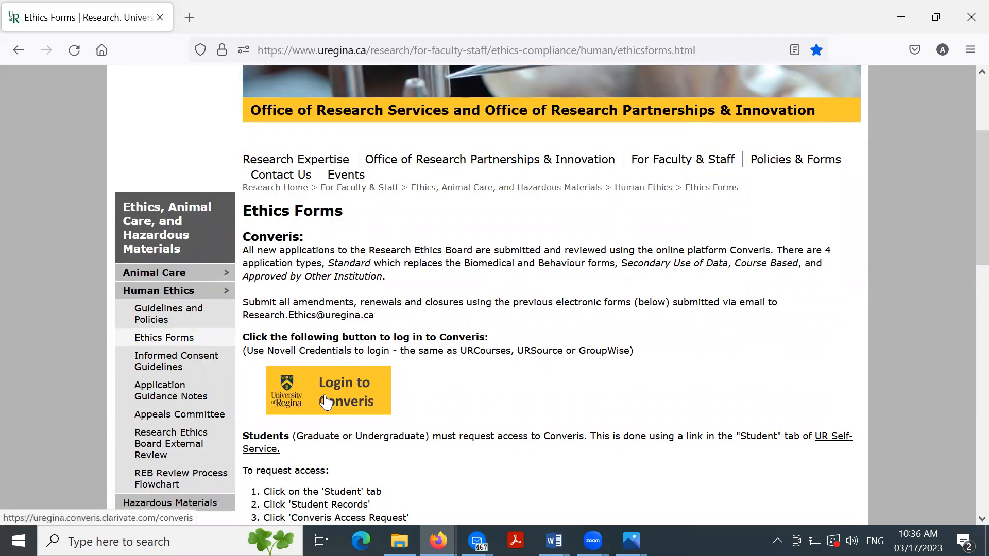
scroll(643, 381, down, 1)
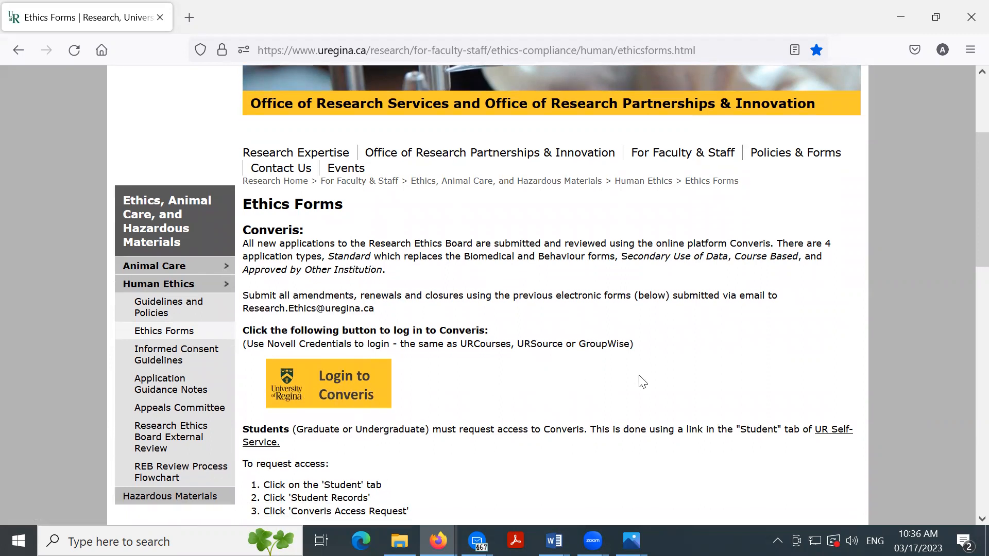
scroll(642, 382, down, 5)
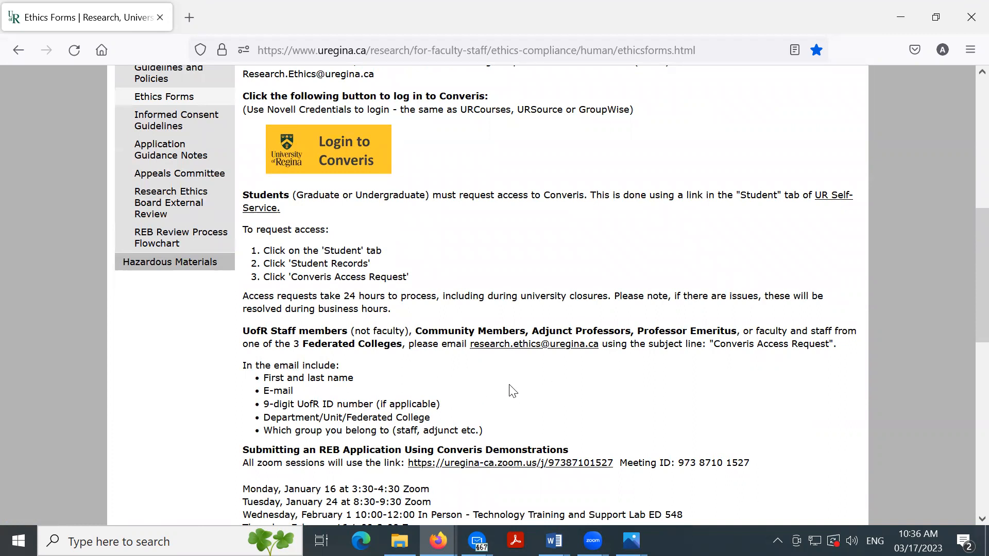
scroll(513, 390, down, 5)
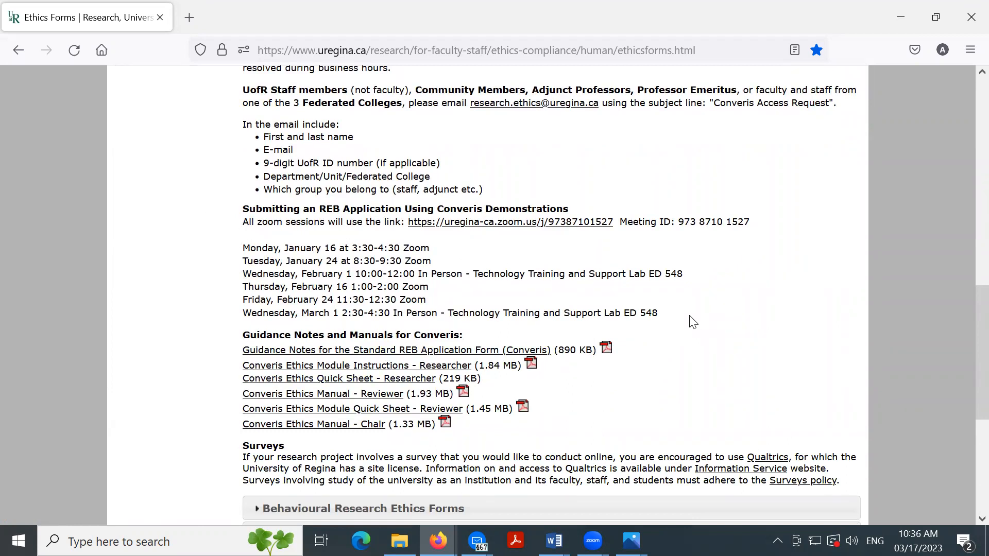
scroll(690, 316, down, 3)
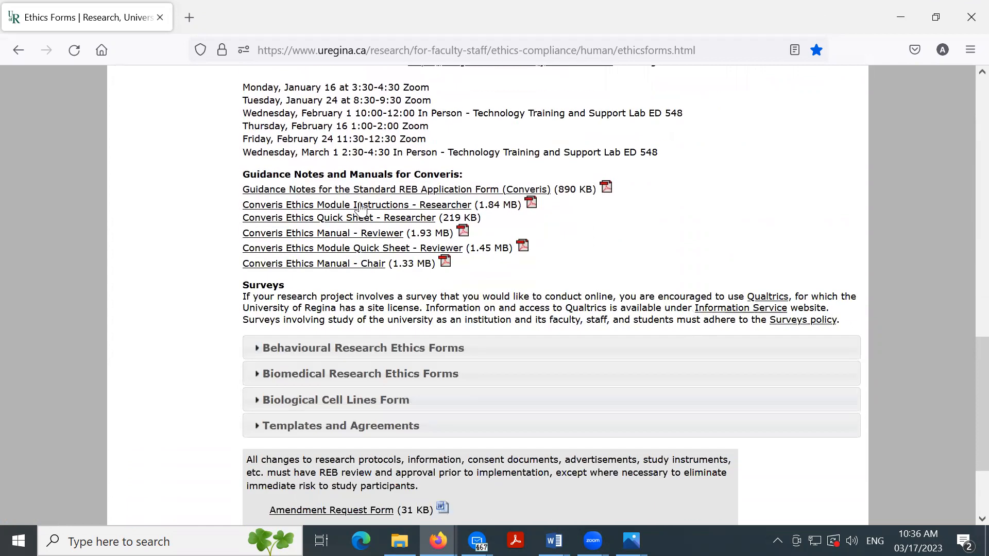
drag(241, 178, 512, 190)
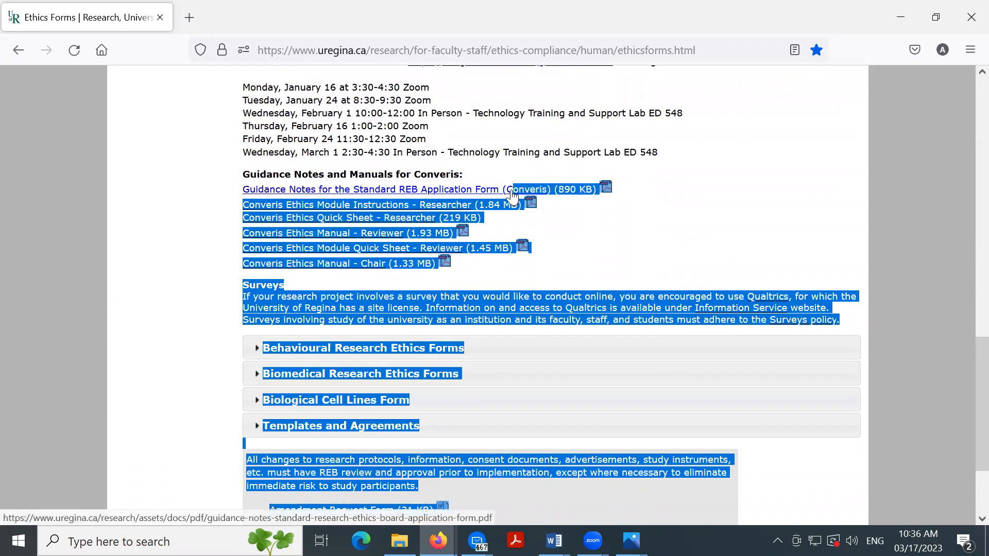
click(225, 173)
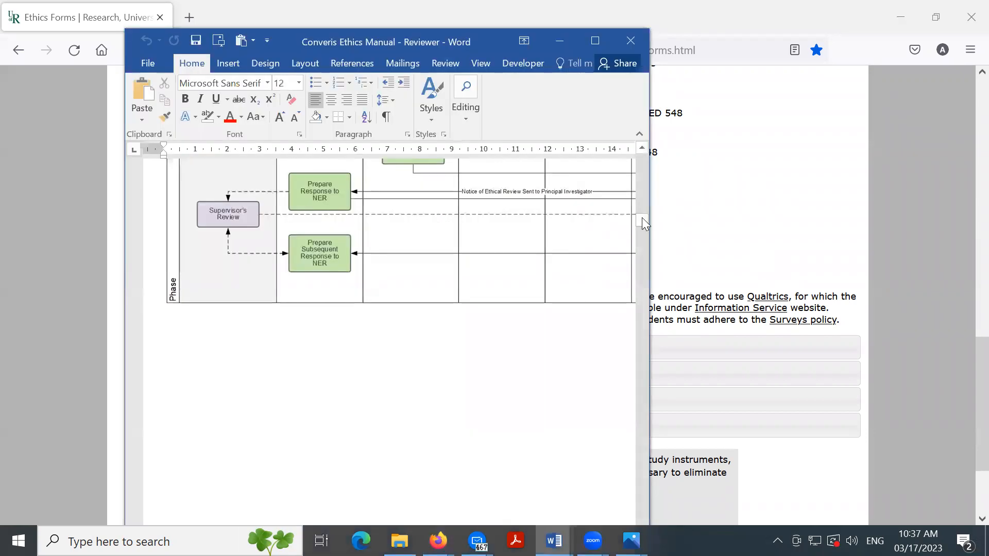
- Maximize the Converis Ethics Manual - Reviewer at its first page in Word and examine its cover and table of contents
drag(642, 217, 647, 149)
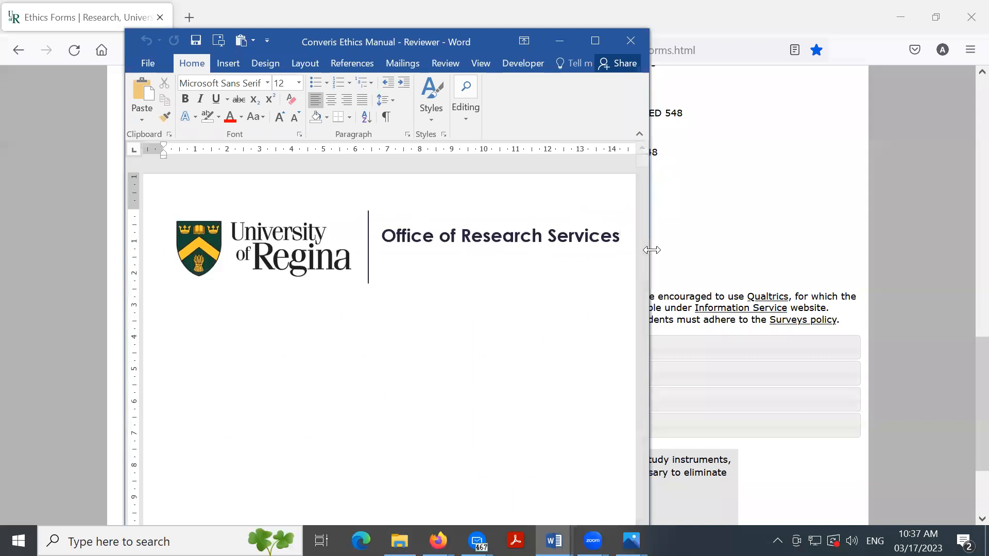
click(625, 40)
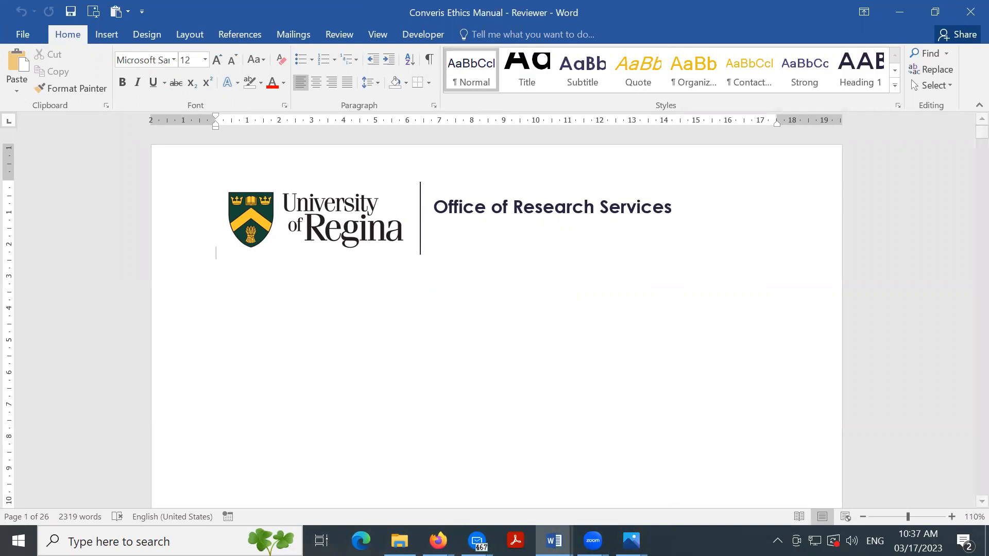
scroll(658, 277, down, 3)
scroll(658, 277, down, 20)
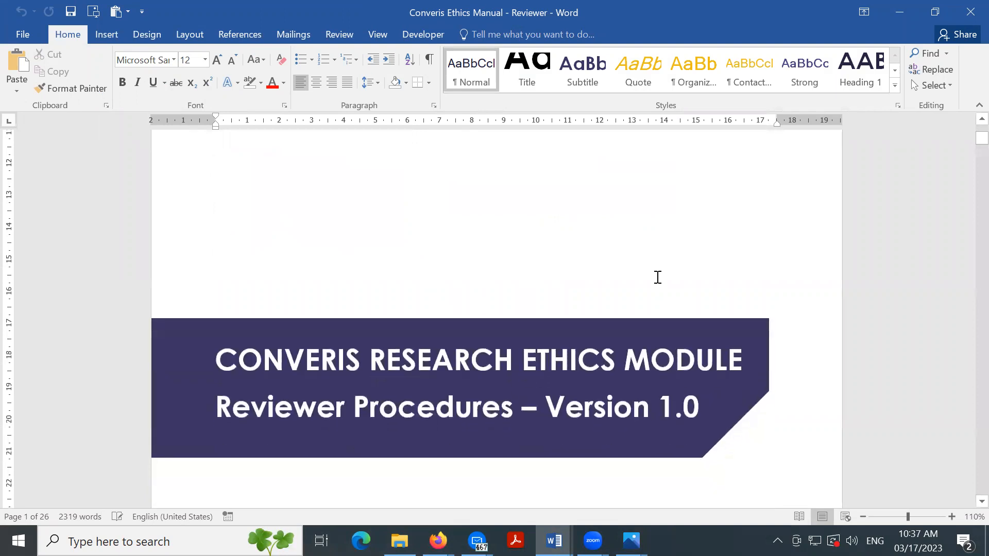
scroll(658, 278, up, 3)
scroll(658, 278, down, 12)
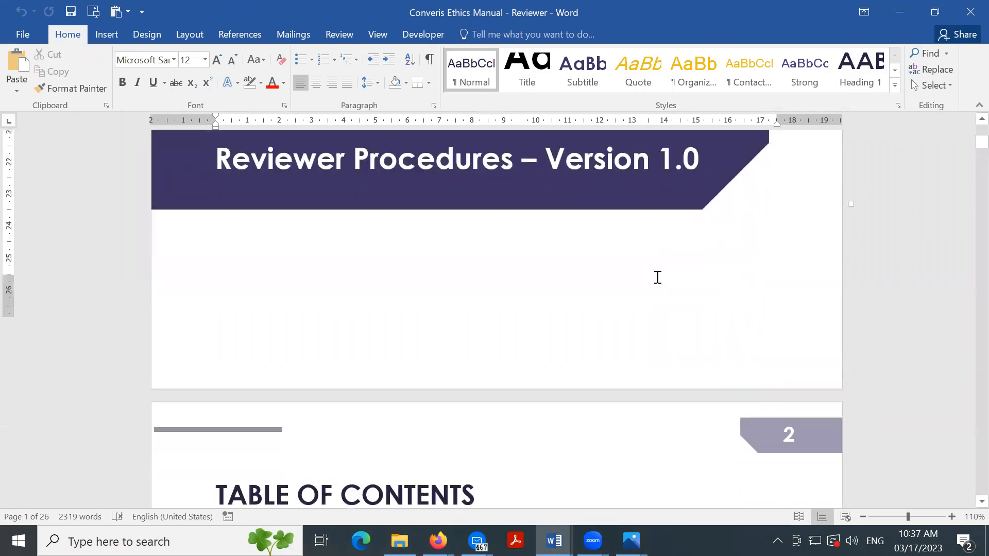
scroll(657, 277, down, 3)
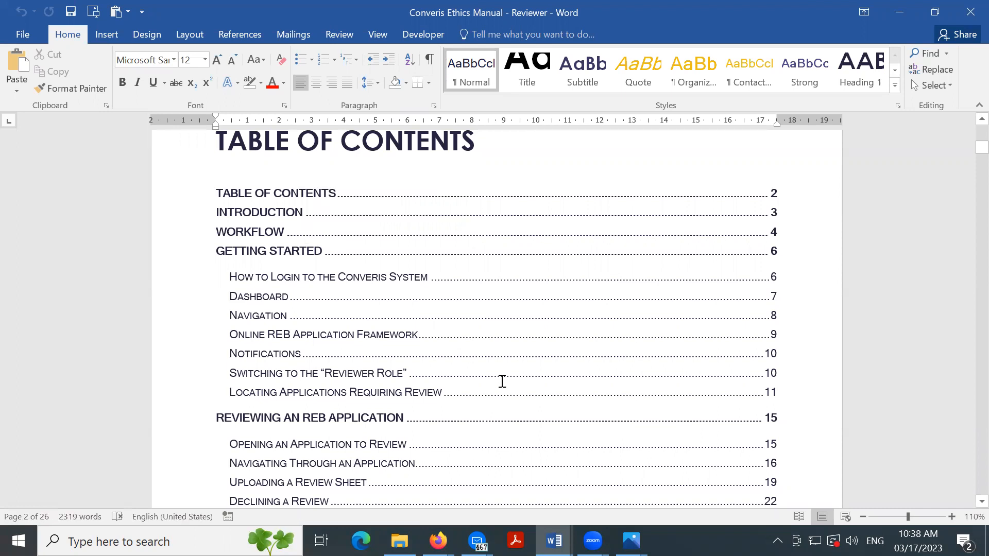
scroll(318, 326, down, 2)
scroll(318, 326, down, 2)
scroll(318, 326, up, 3)
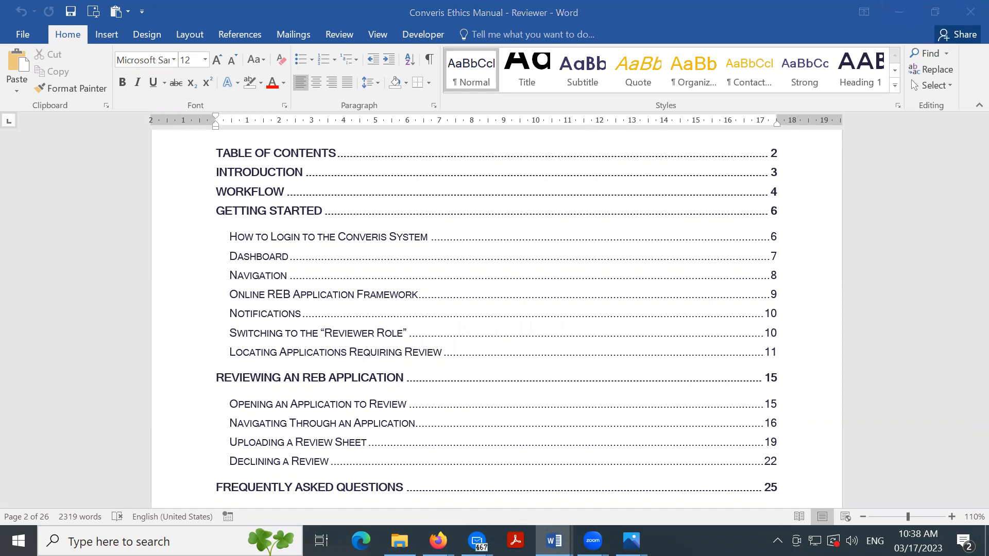
- Switch to the Converis Ethics Quick Sheet - Reviewer and examine its instructions for changing role, locating and reviewing applications, and uploading a review
click(737, 126)
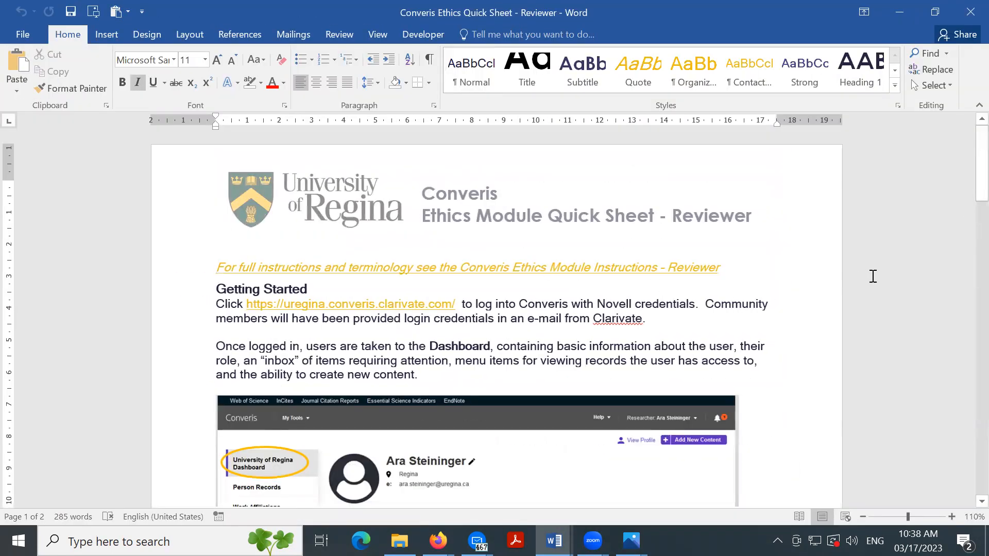
scroll(873, 276, down, 5)
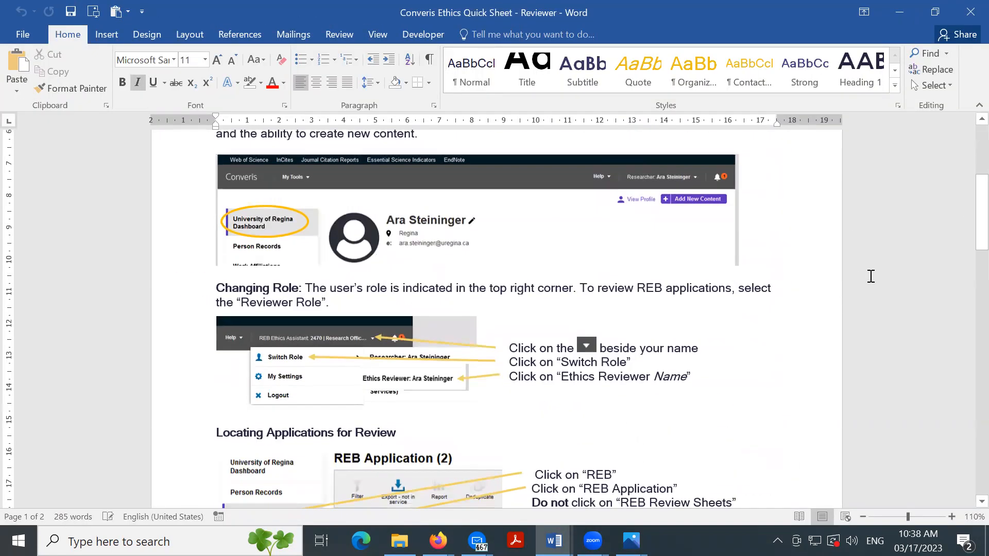
scroll(870, 277, up, 5)
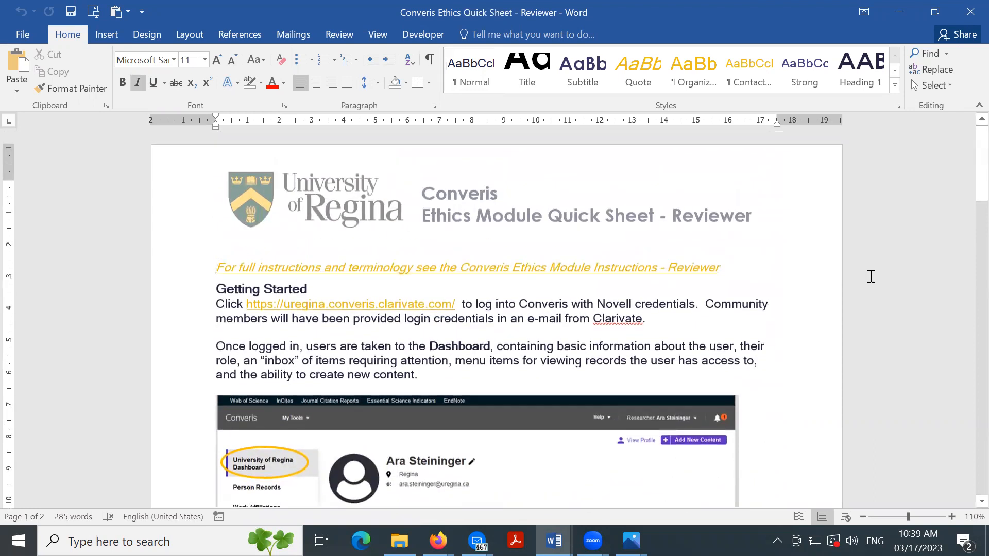
scroll(505, 265, down, 3)
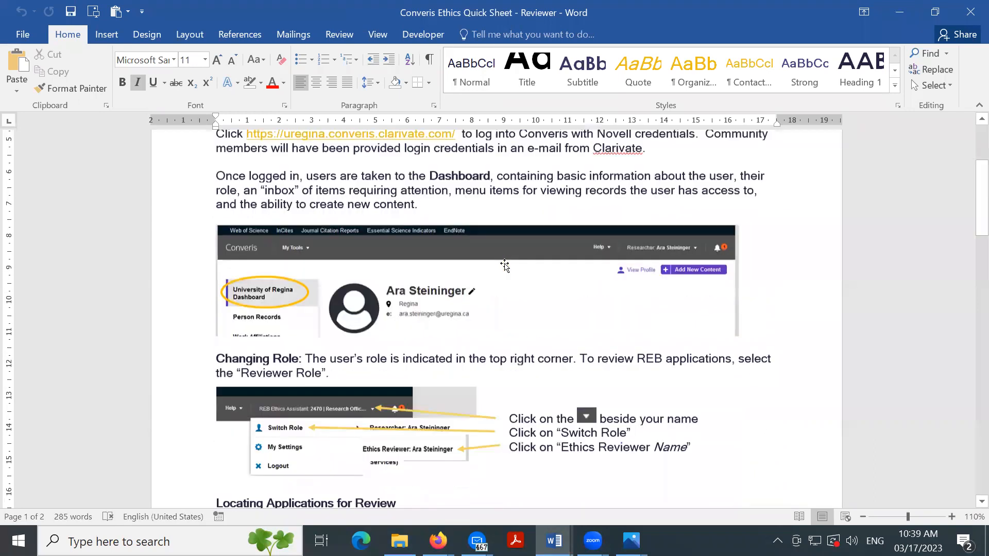
scroll(505, 265, down, 3)
scroll(505, 265, down, 5)
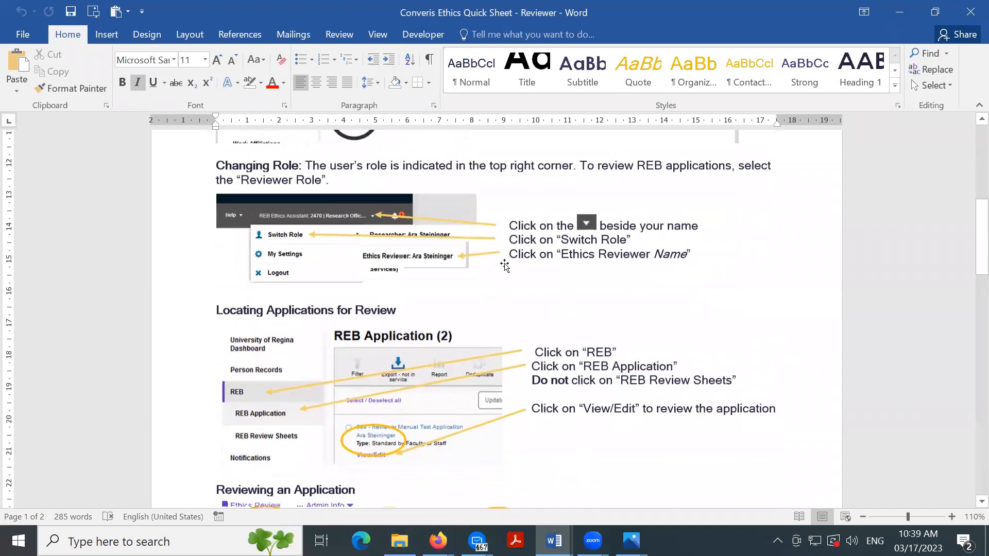
scroll(656, 335, down, 8)
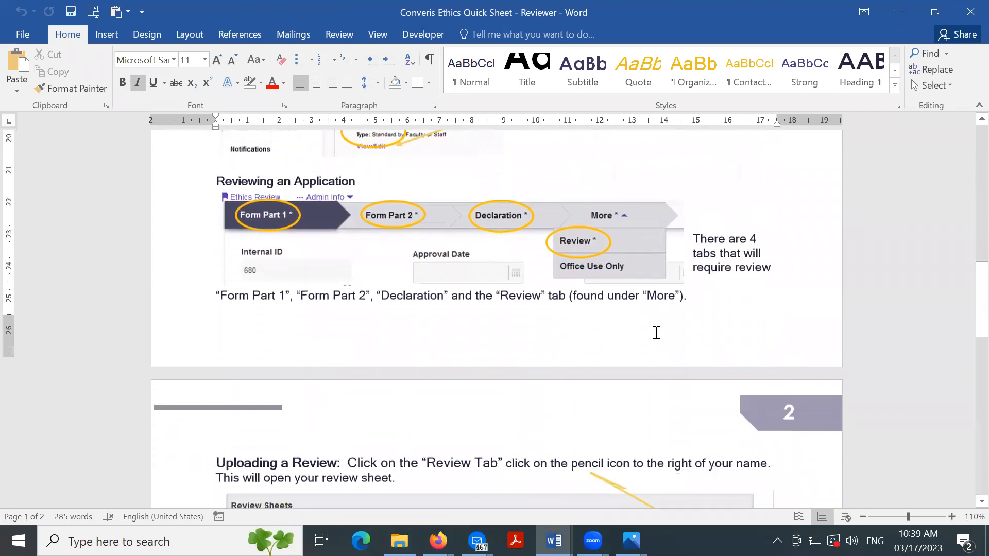
scroll(657, 332, up, 2)
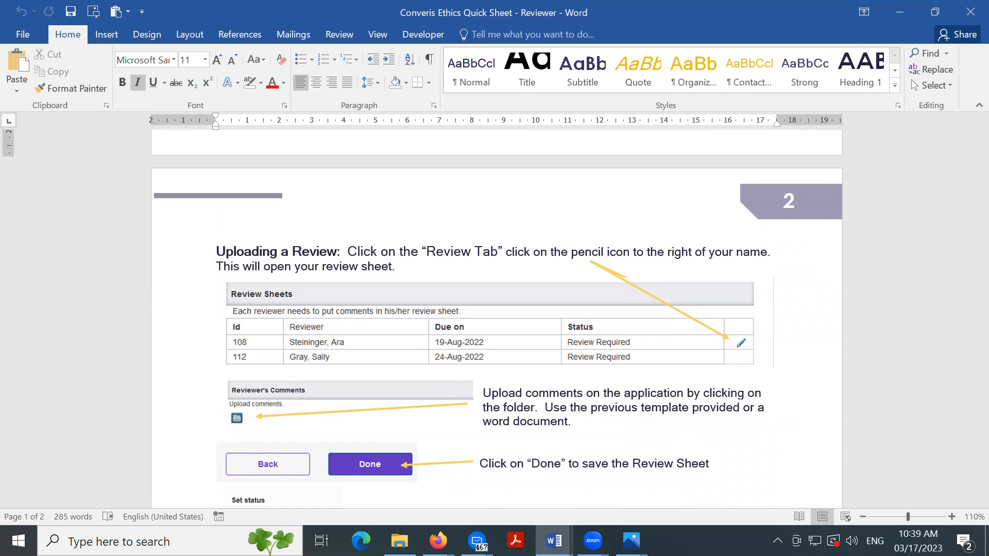
- Bring up the Guidance Notes for the Standard Research Ethics Board Application Form, return to the document's beginning, and maximize its window
drag(988, 57, 686, 57)
scroll(838, 349, up, 6)
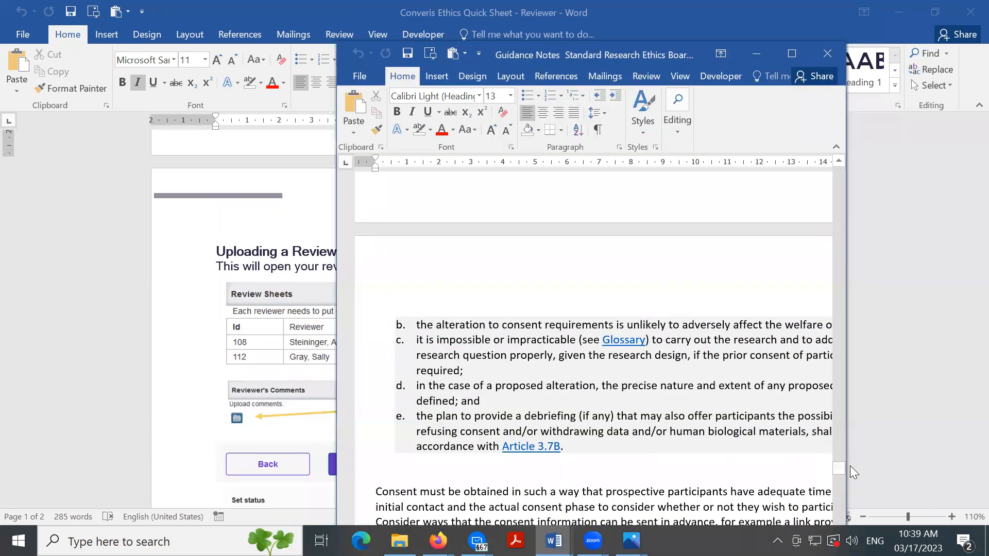
drag(839, 467, 842, 135)
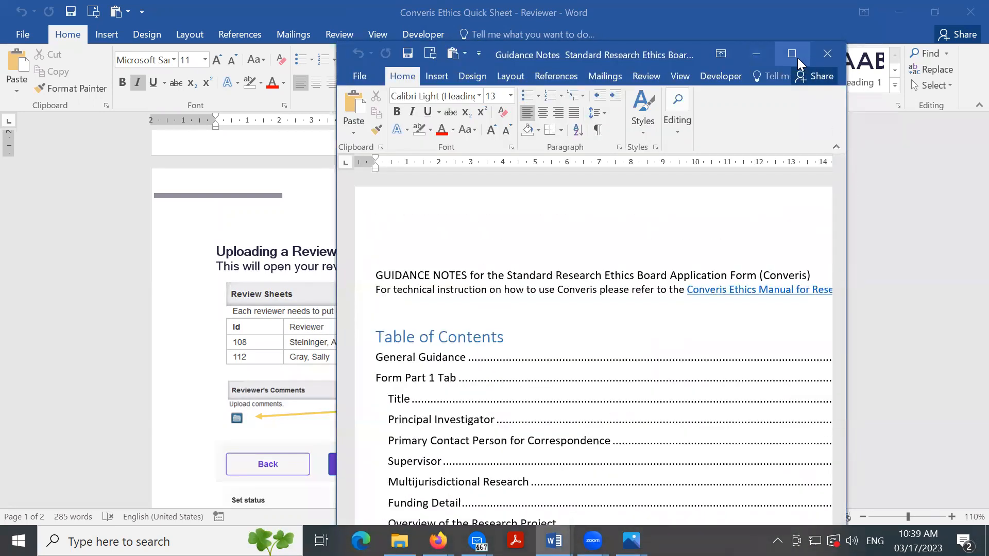
click(792, 53)
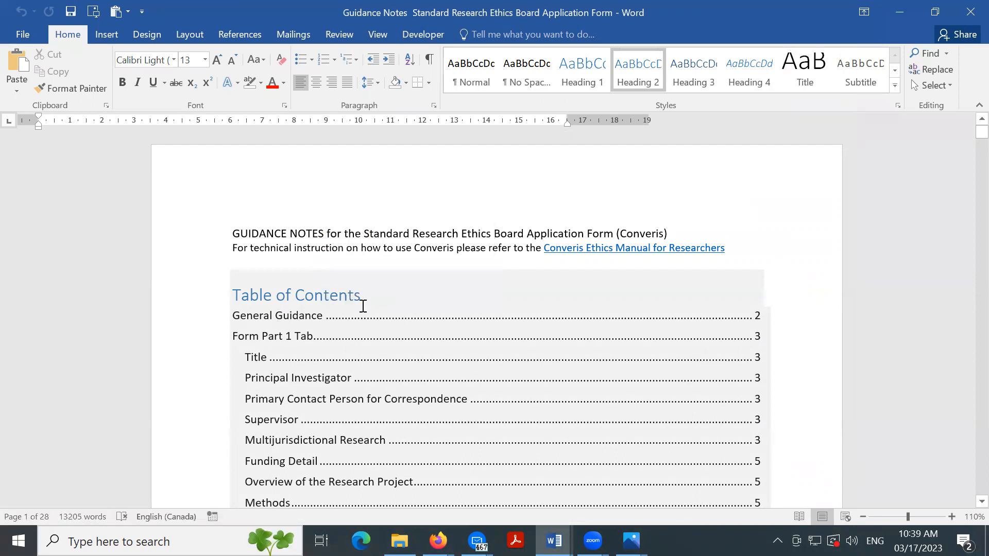
- Examine the Guidance Notes from the table of contents through General Guidance, Principal Investigator, Supervisor and the start of Multijurisdictional Research
scroll(637, 298, down, 3)
scroll(637, 297, down, 2)
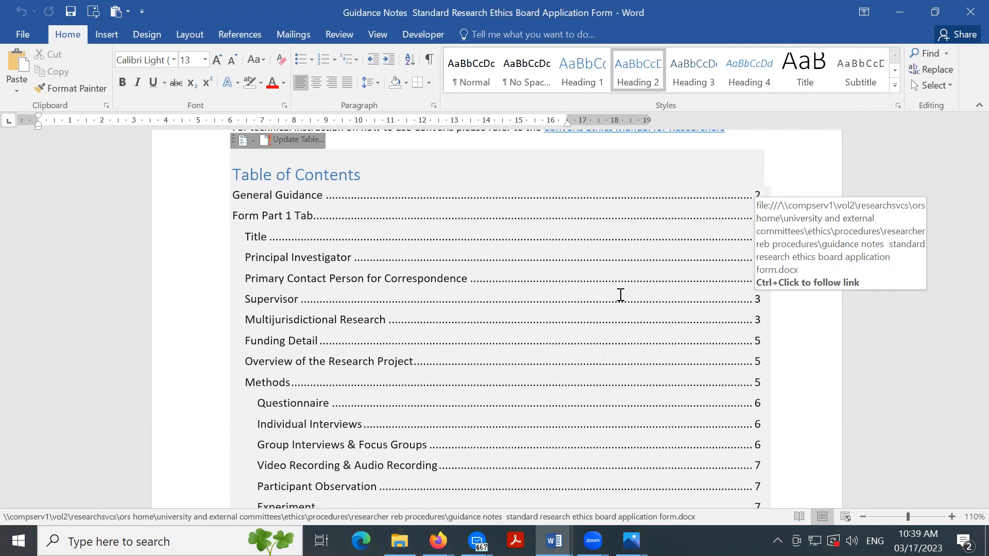
scroll(890, 400, down, 2)
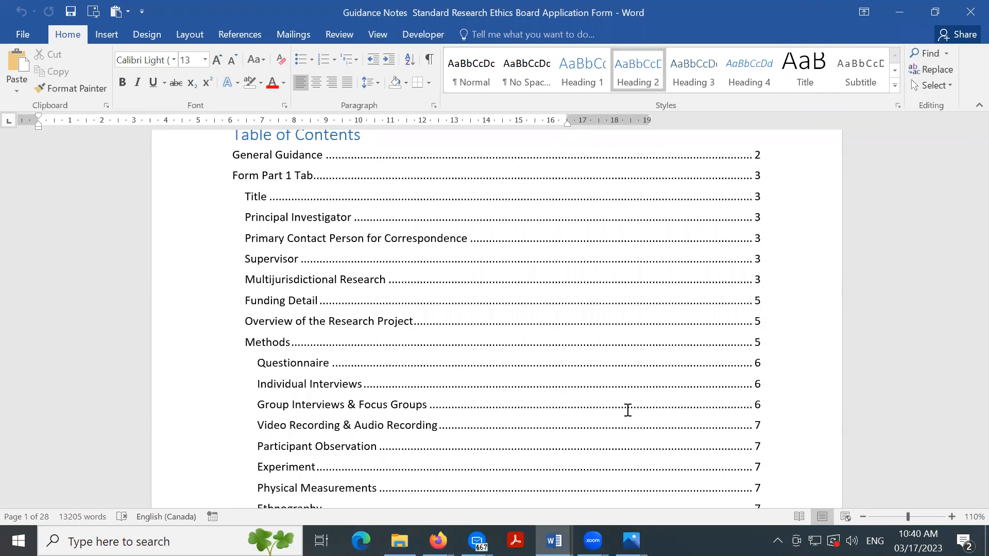
scroll(632, 410, down, 15)
scroll(649, 449, down, 3)
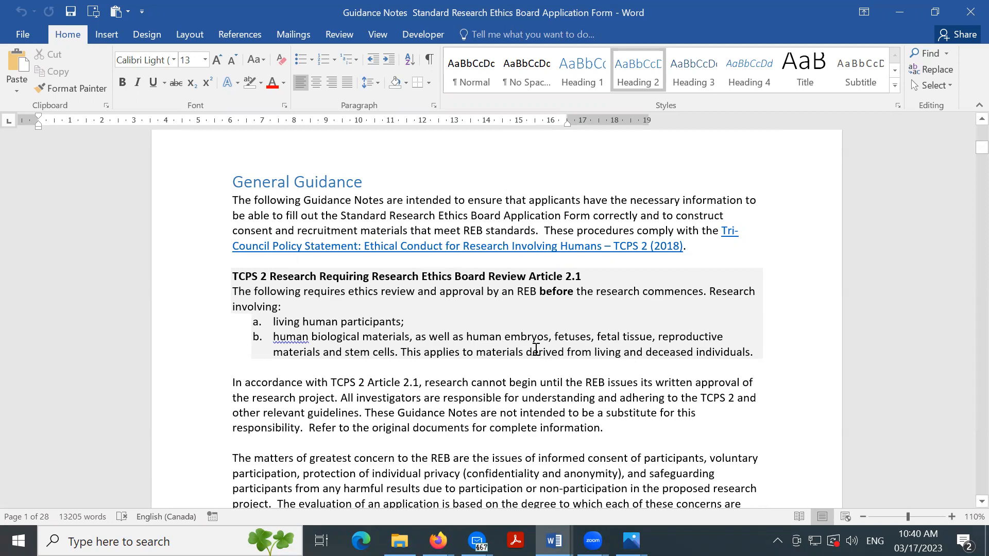
scroll(519, 306, down, 12)
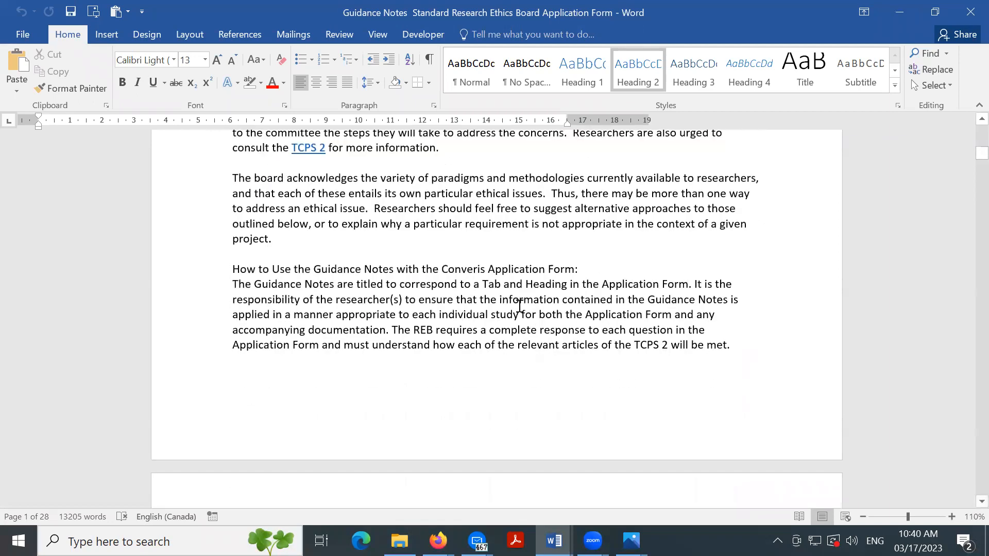
scroll(518, 306, down, 10)
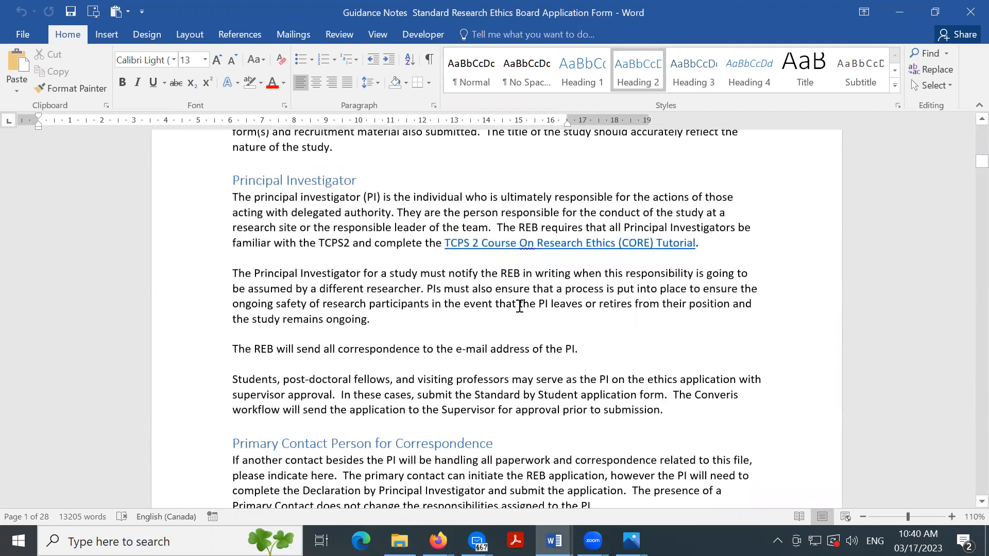
scroll(491, 286, down, 5)
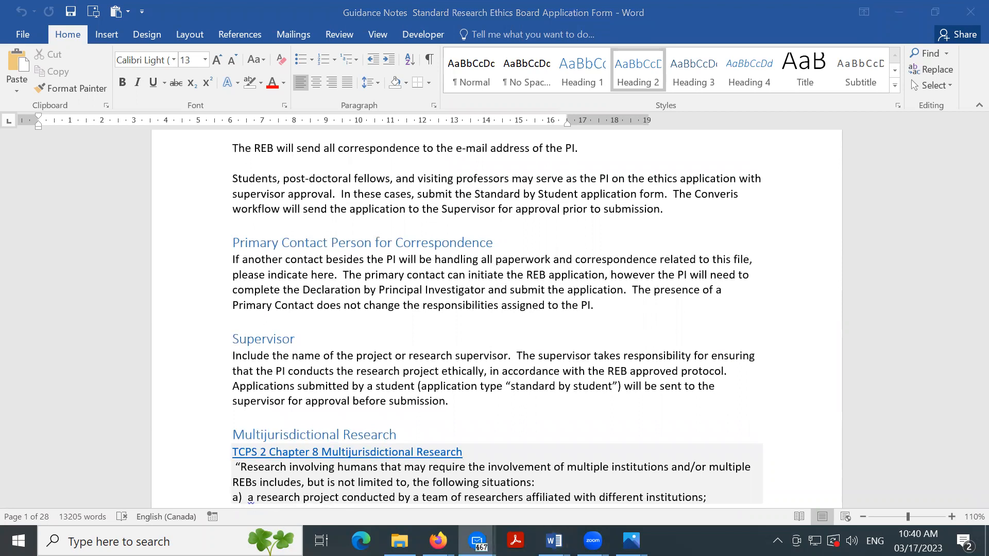
- Bring up the Converis "REB Review Required" notification e-mail and highlight its review submission deadline
click(860, 116)
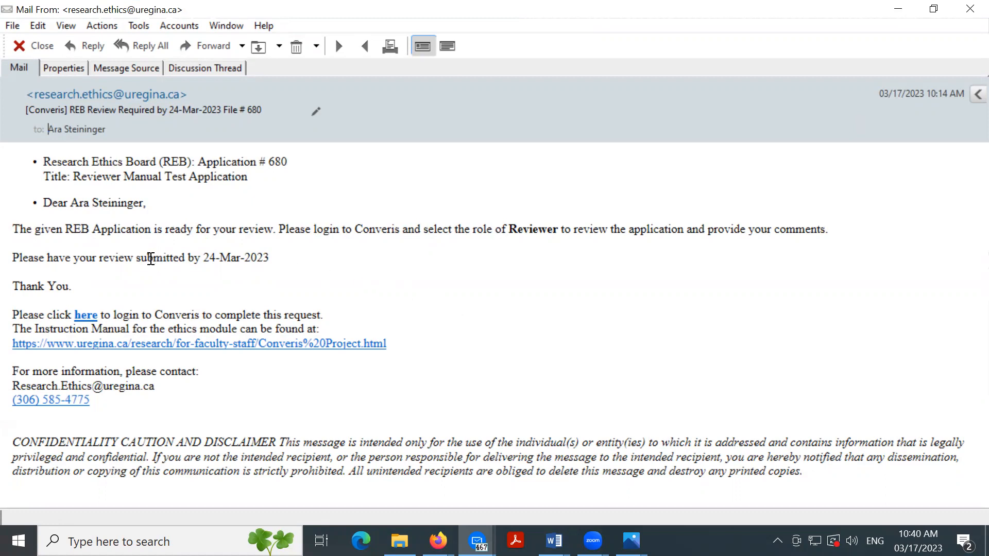
drag(135, 258, 335, 259)
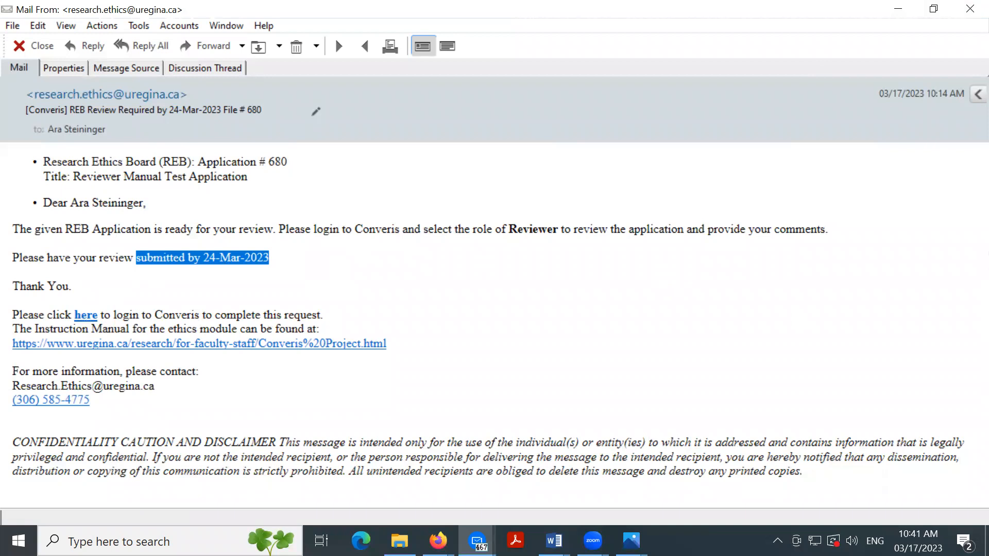
- Switch to the Converis page in the browser and log in again from the automatic logout notice
key(alt+Tab)
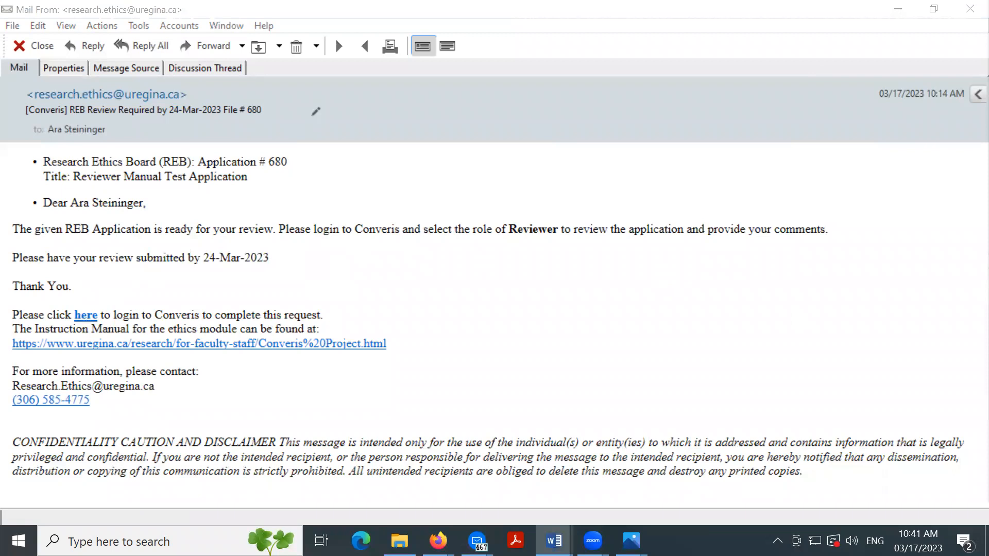
key(alt+Tab)
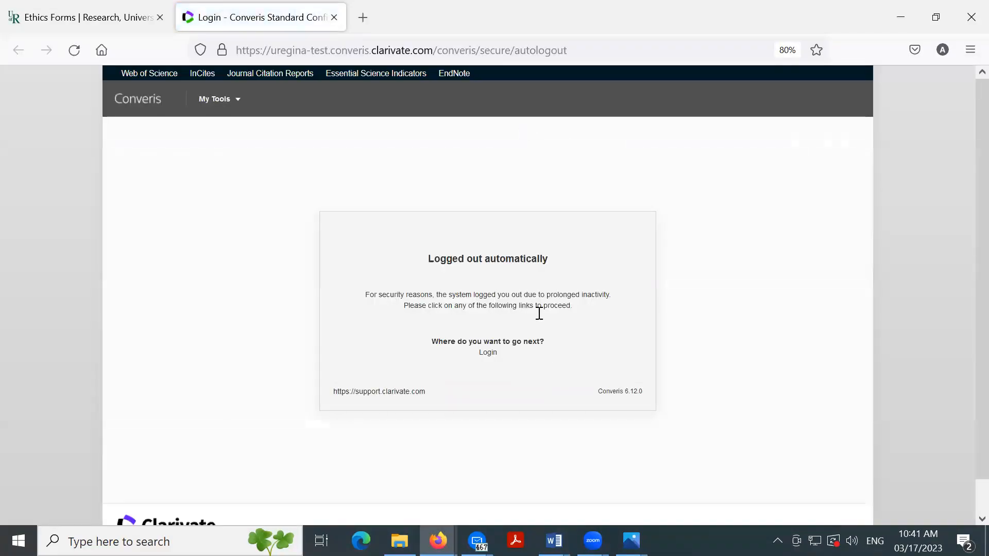
click(488, 354)
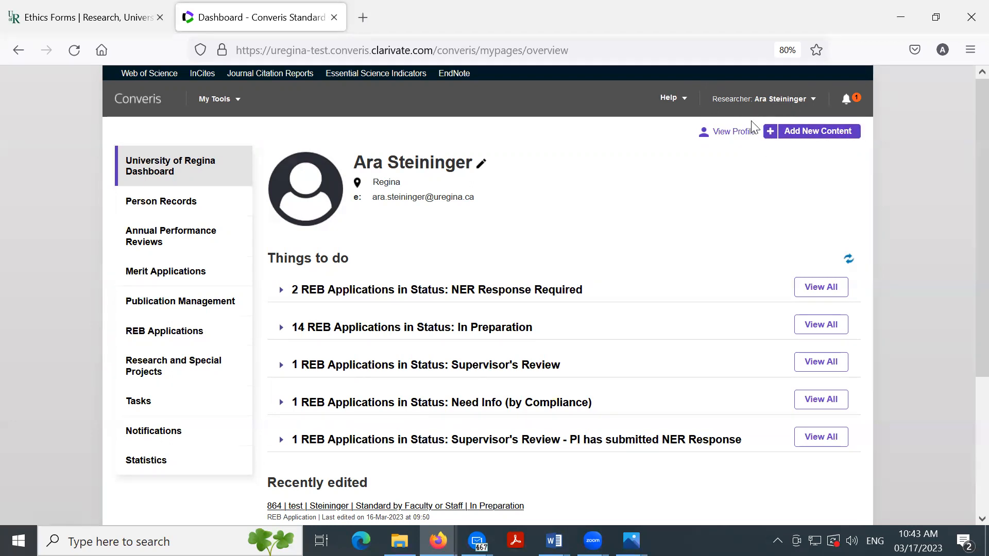
- Switch the account's active role from Researcher to Ethics Reviewer
click(812, 103)
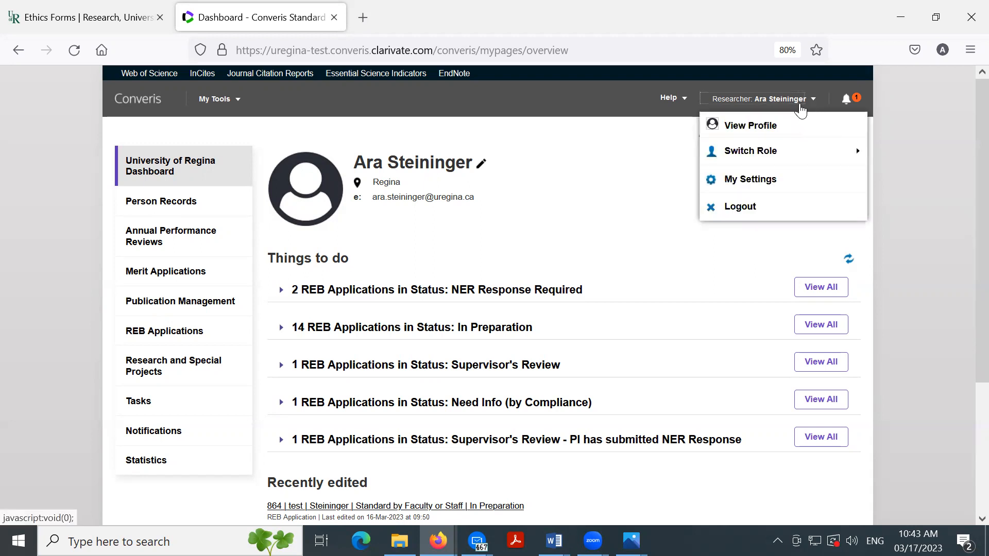
click(745, 154)
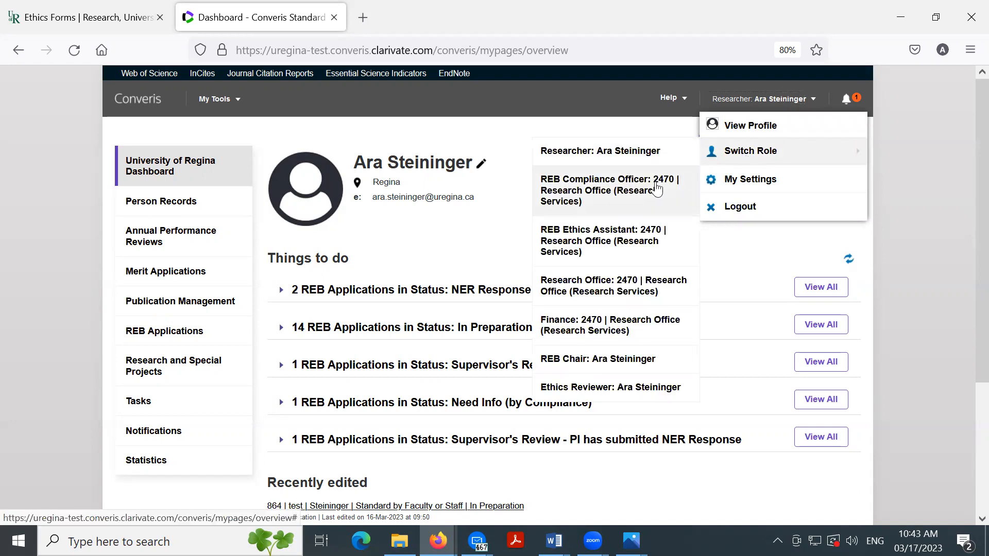
click(609, 391)
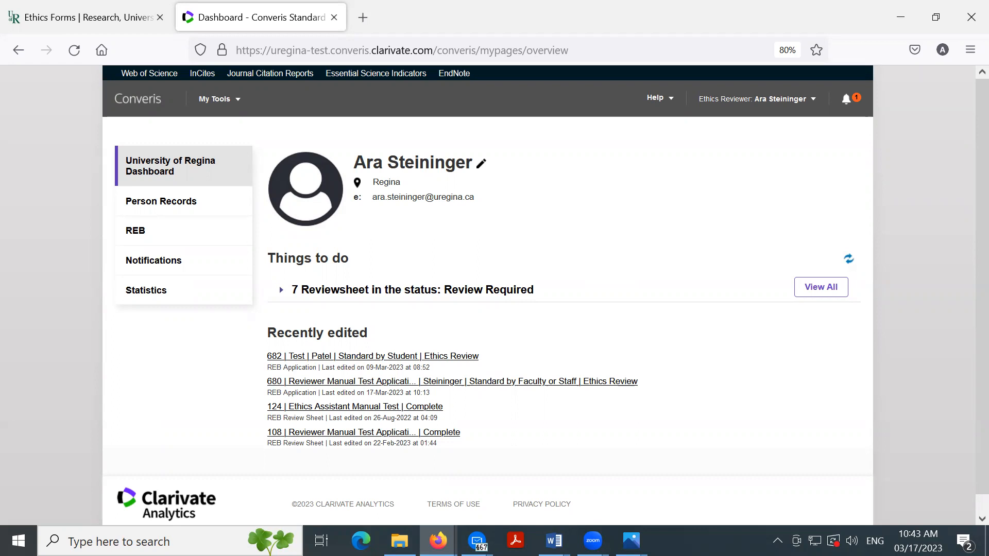
- Expand the dashboard's review sheets in status Review Required and bring up the full list of them
click(281, 292)
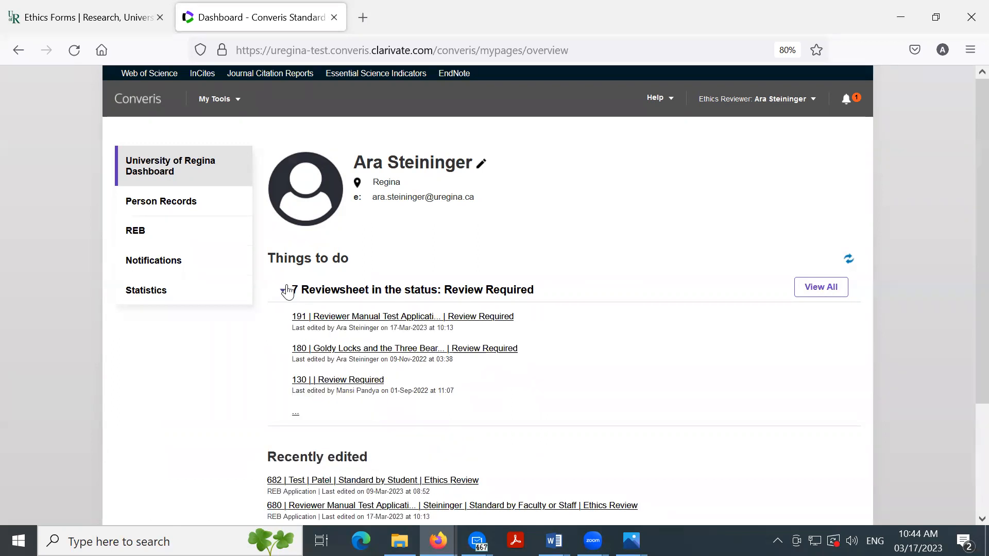
click(827, 292)
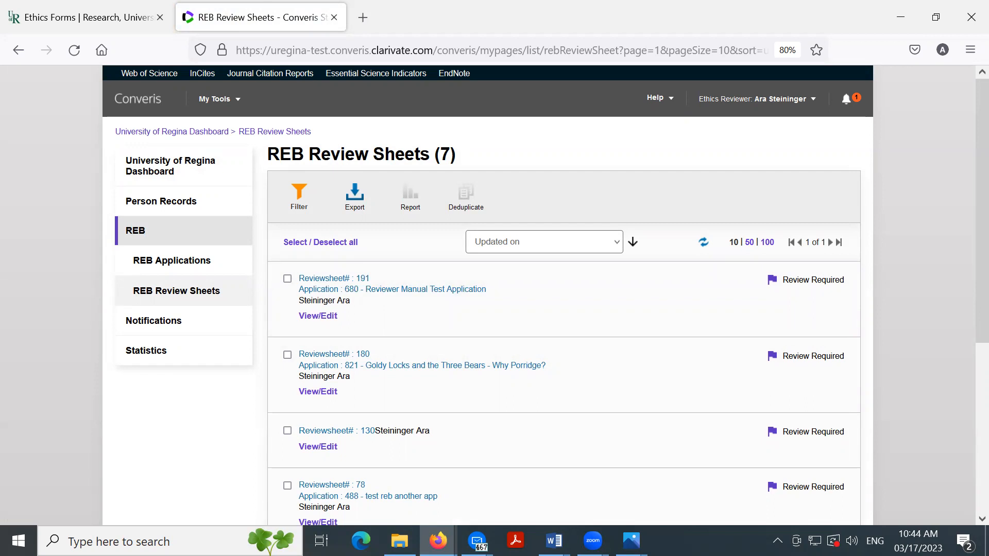
- Open the Reviewer Manual Test Application from the REB Applications list in View/Edit mode and show its additional form sections
click(163, 263)
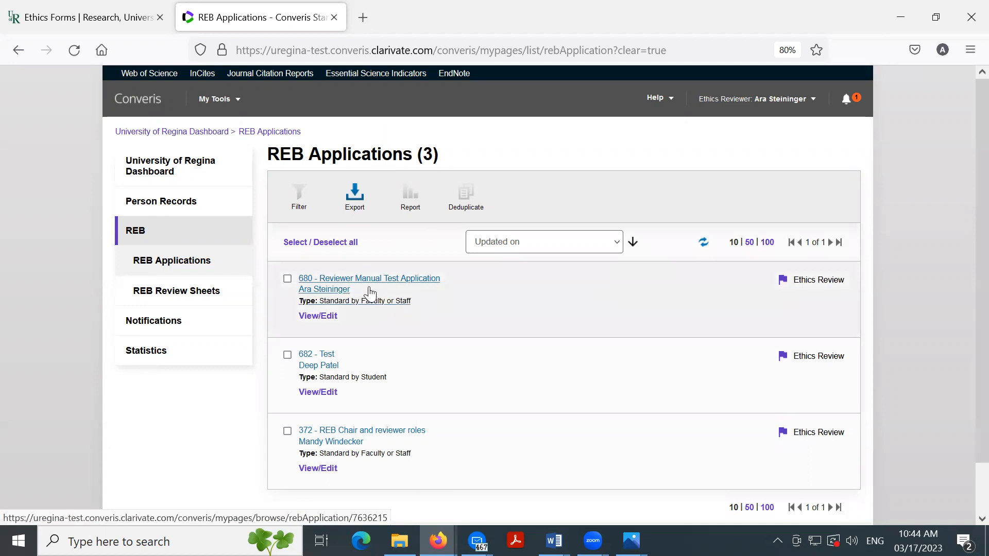
click(317, 320)
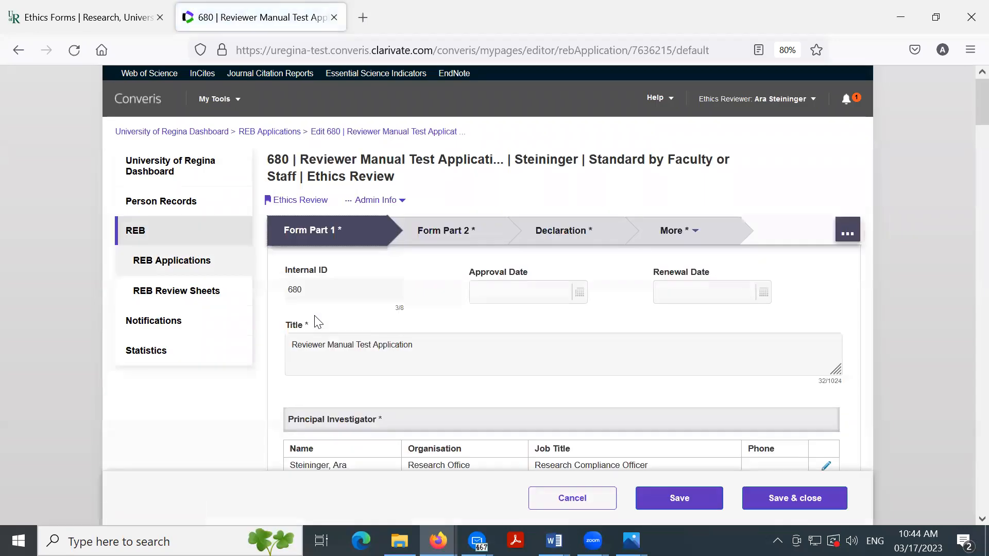
click(847, 232)
click(853, 280)
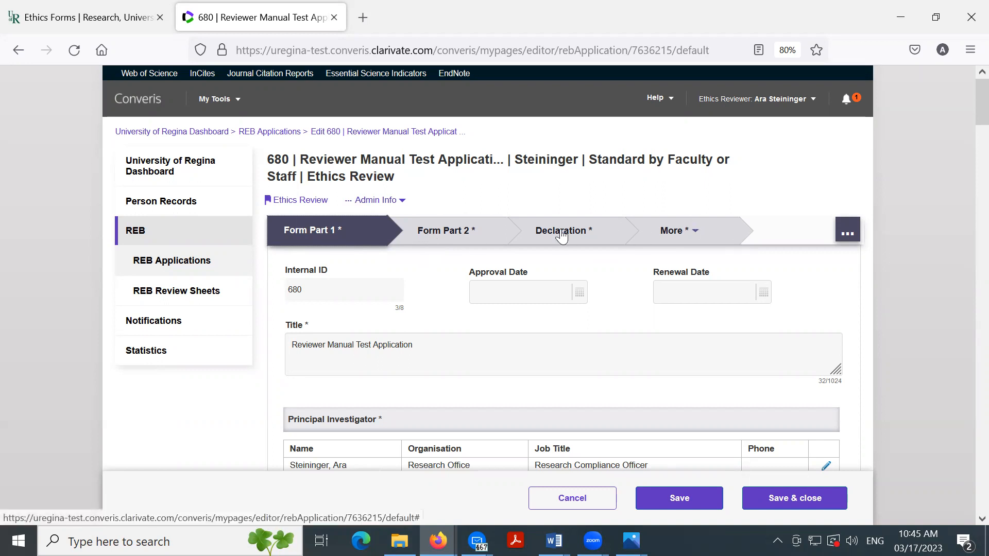
click(673, 235)
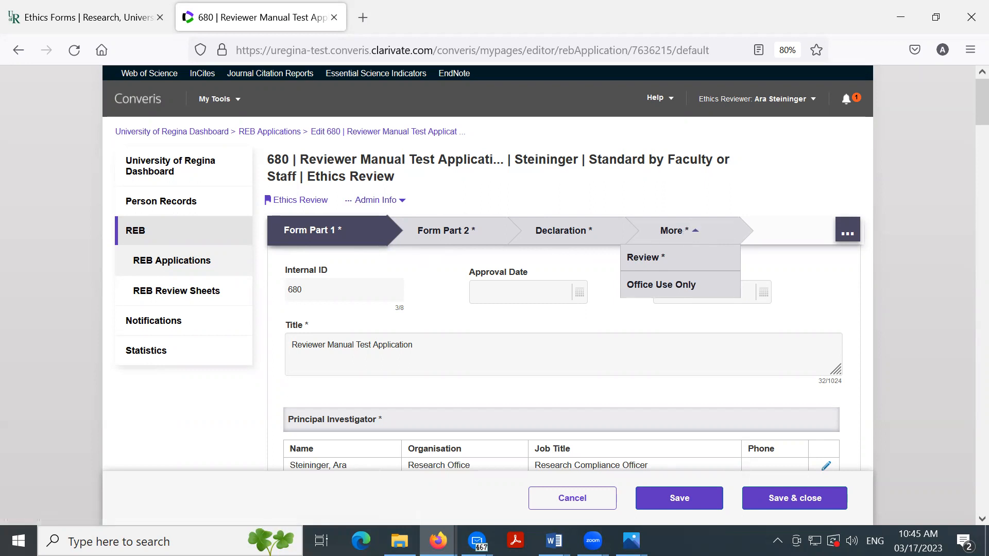
- Examine Form Part 1 of the application from the title and Principal Investigator through Certificate of approval and Funding Detail
key(alt+Tab)
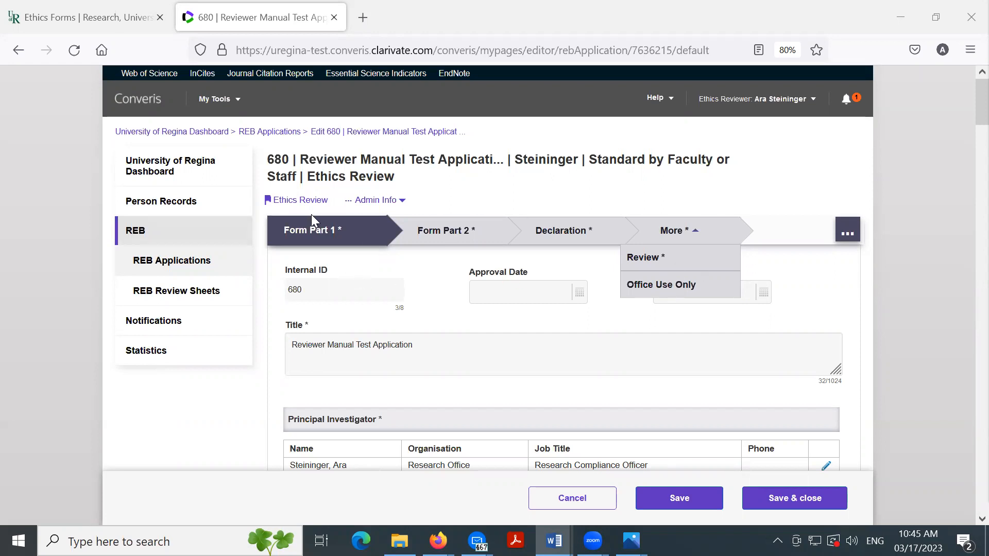
scroll(823, 279, down, 3)
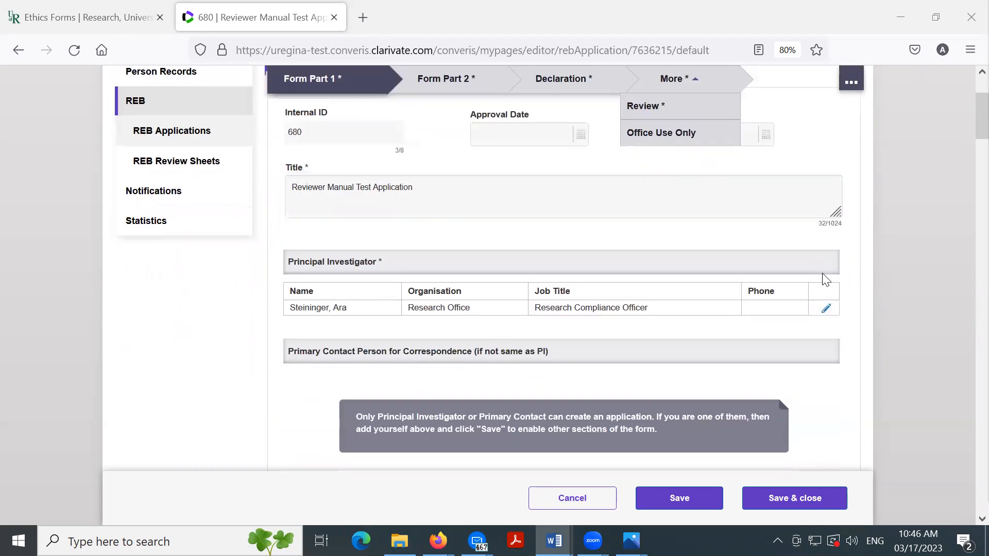
scroll(532, 236, down, 8)
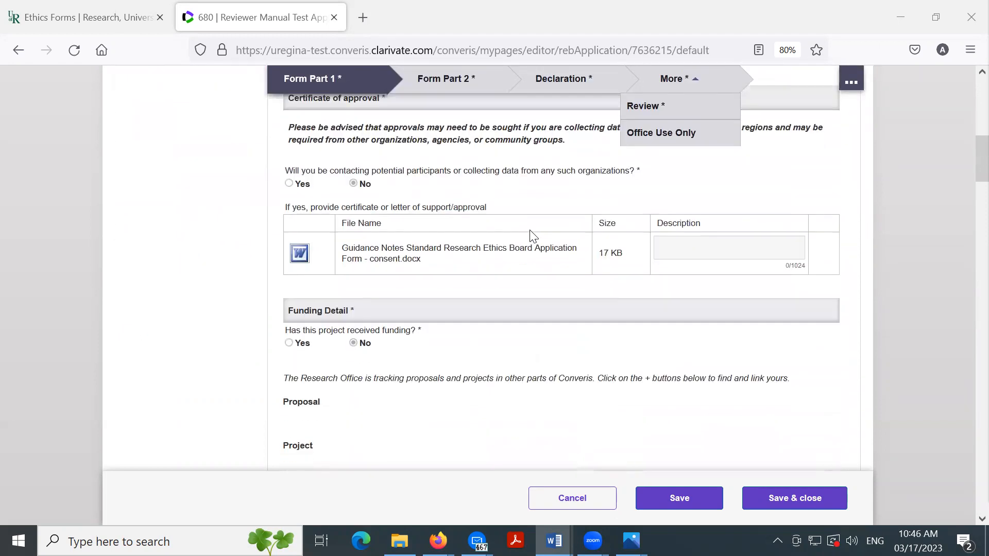
scroll(533, 236, down, 3)
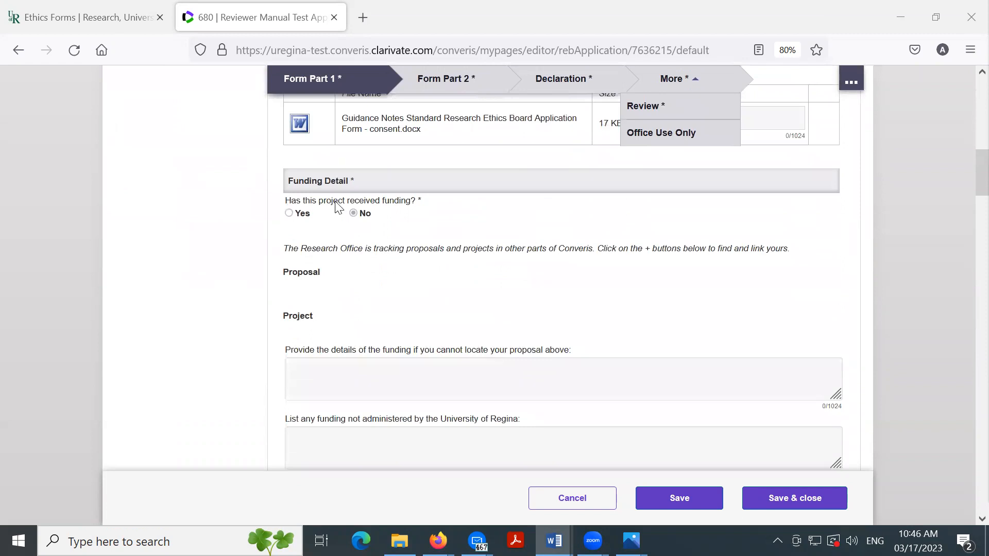
scroll(506, 237, up, 13)
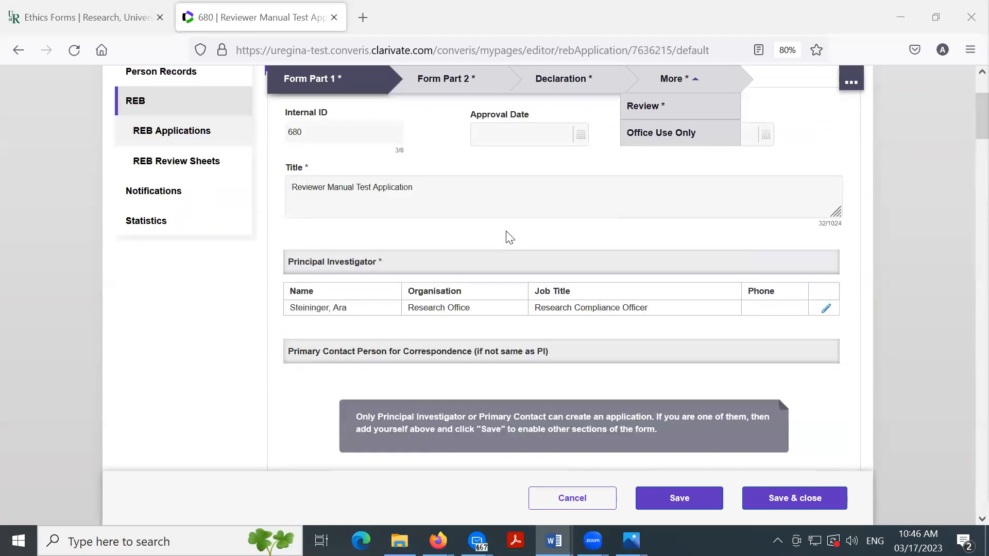
scroll(510, 237, up, 3)
scroll(510, 237, down, 9)
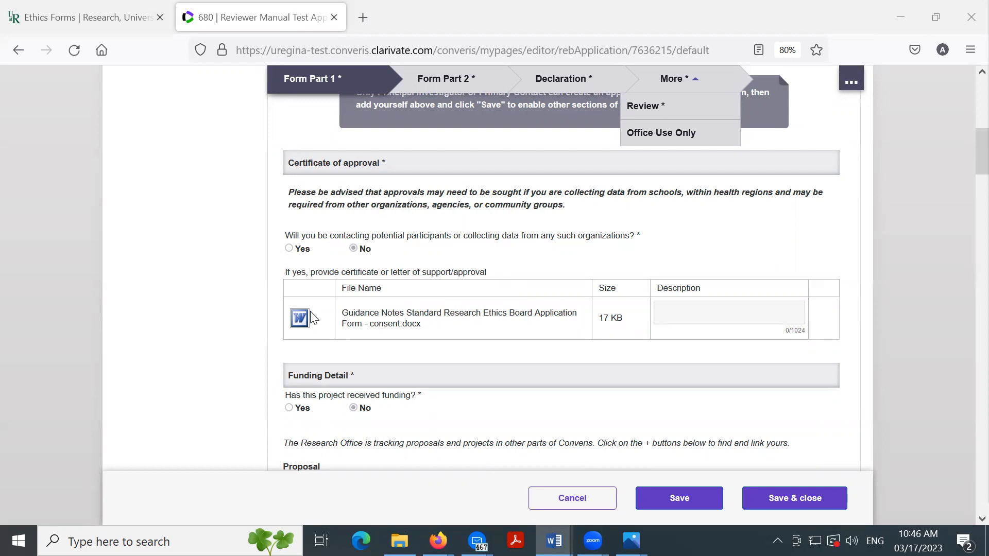
click(298, 324)
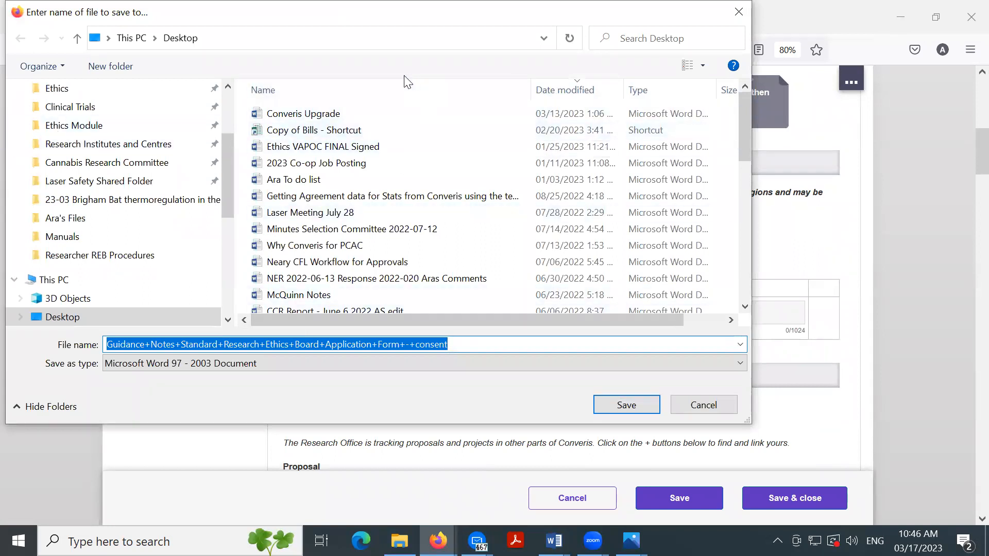
click(58, 88)
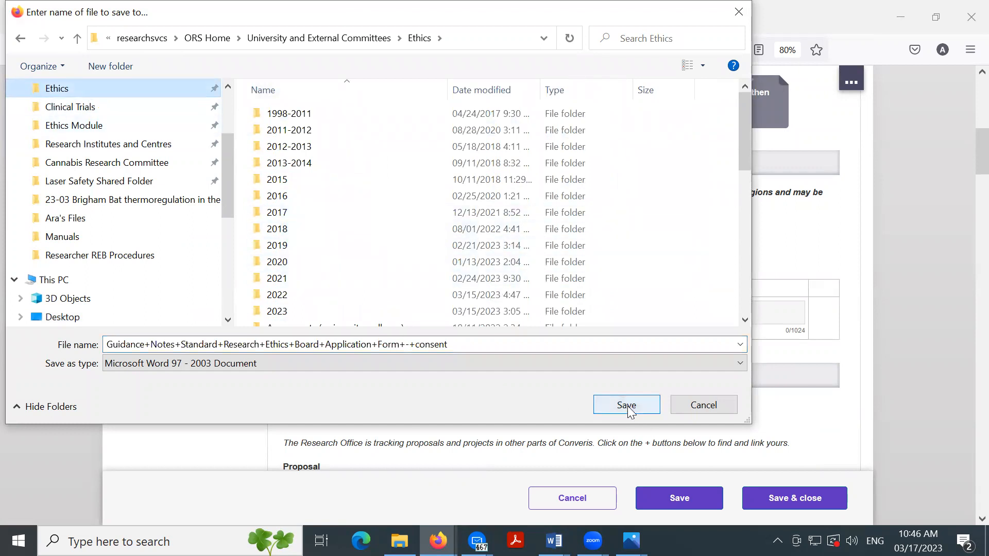
click(704, 406)
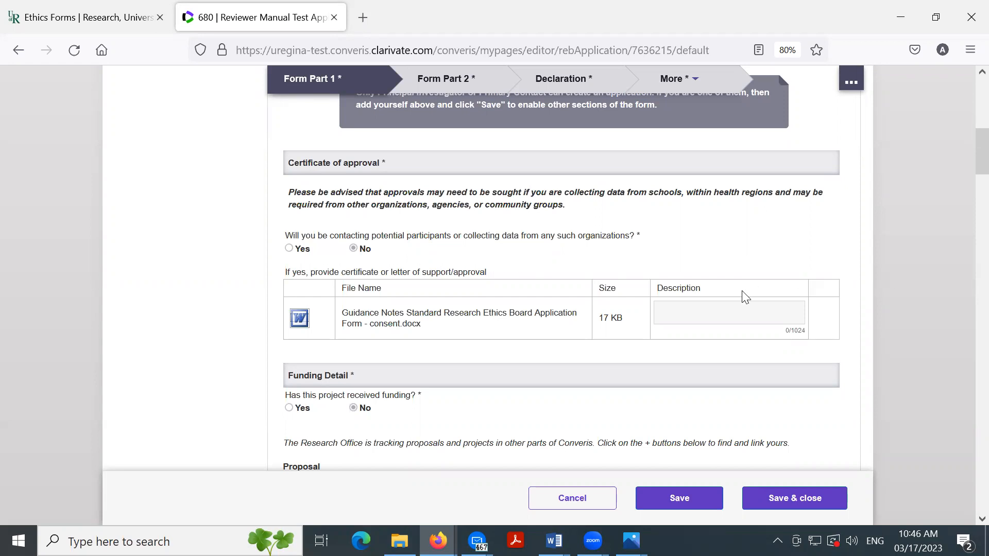
- Examine the rest of Form Part 1, including Confidentiality, Risk and Benefits and Peer Review, down to its link to Form Part 2
scroll(631, 301, up, 3)
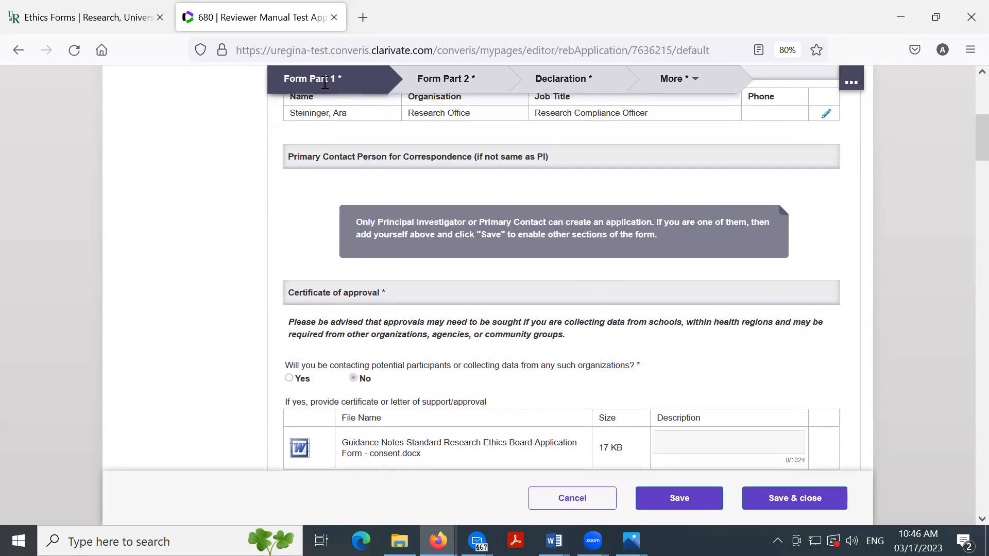
scroll(382, 225, down, 15)
scroll(381, 223, down, 10)
scroll(385, 229, down, 10)
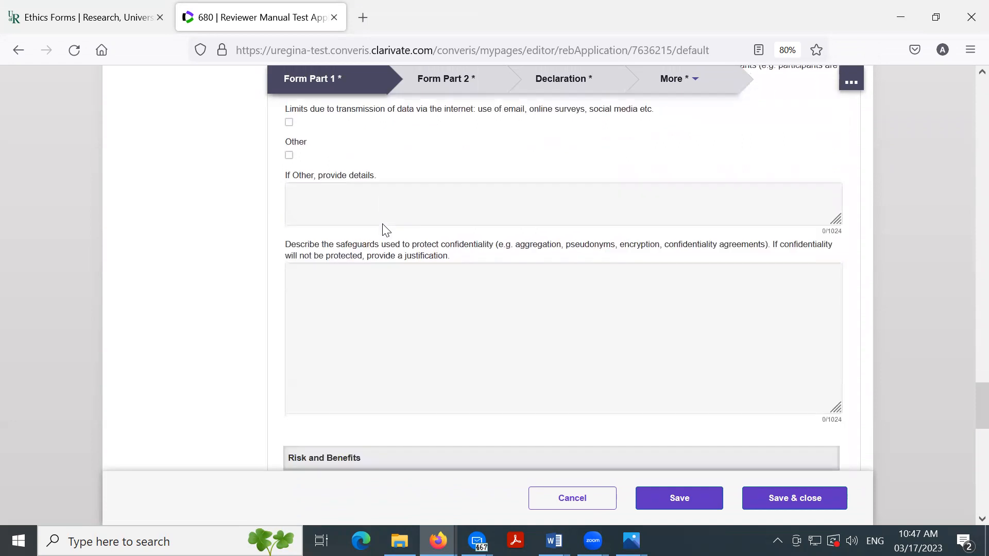
drag(967, 401, 964, 483)
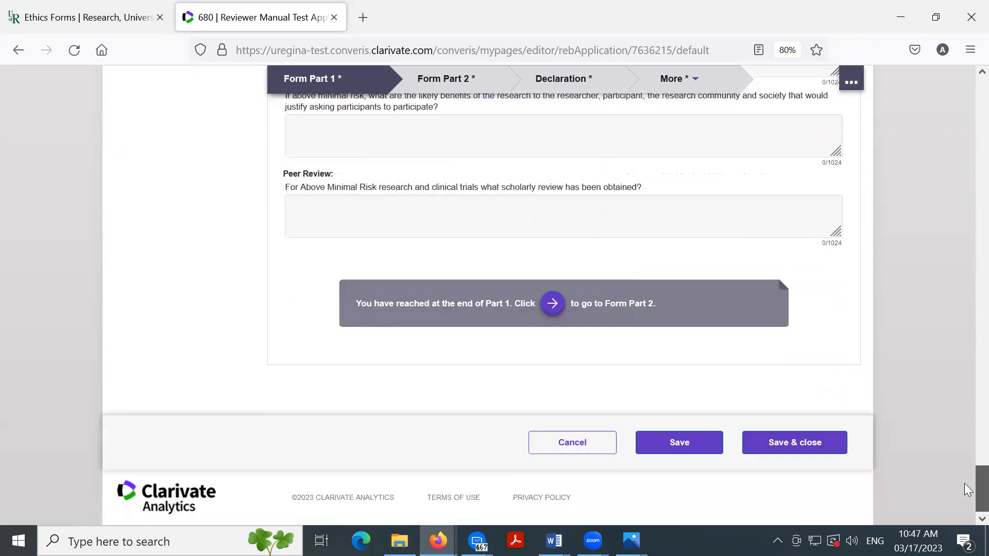
click(552, 304)
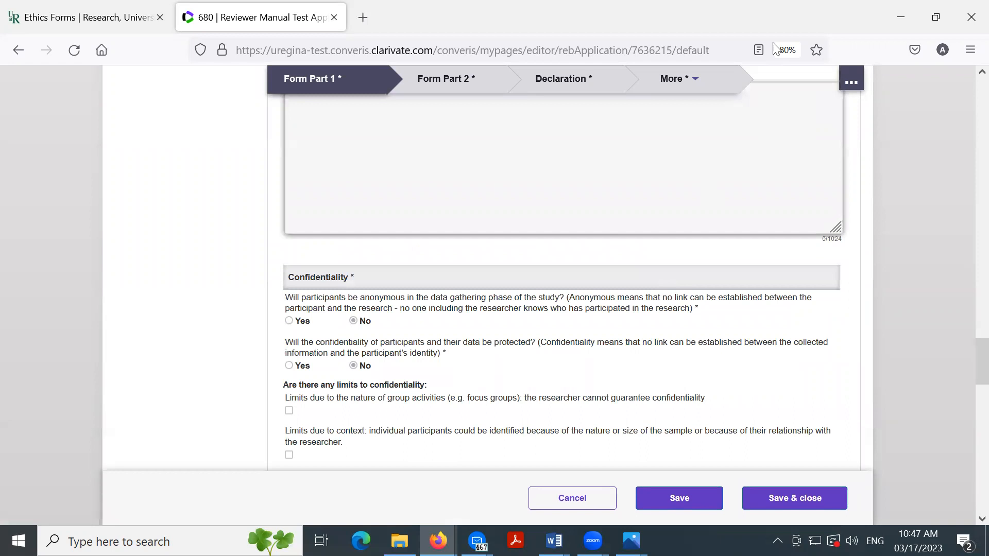
- Jump directly to the Overview of Research Project section of Form Part 1 to see the project description and research questions
click(849, 81)
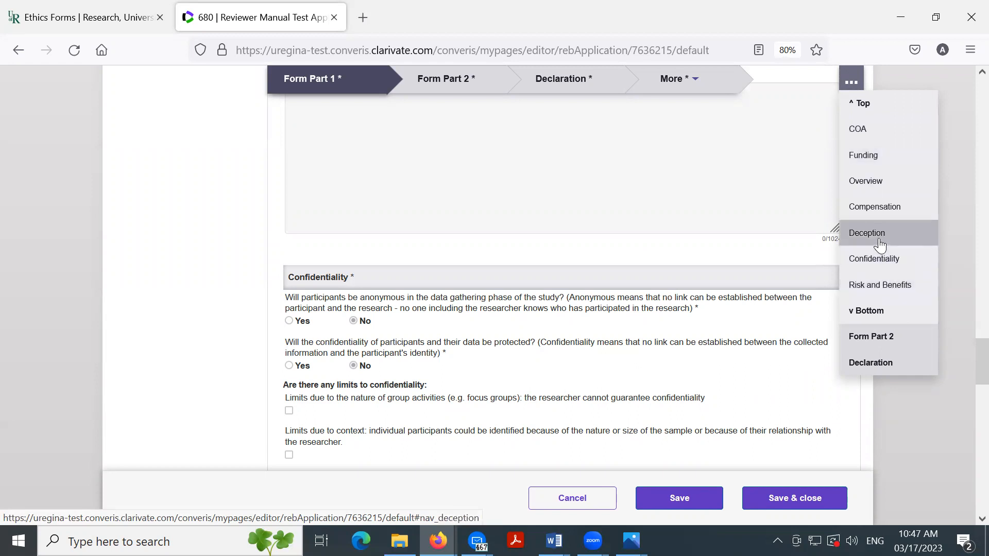
click(866, 195)
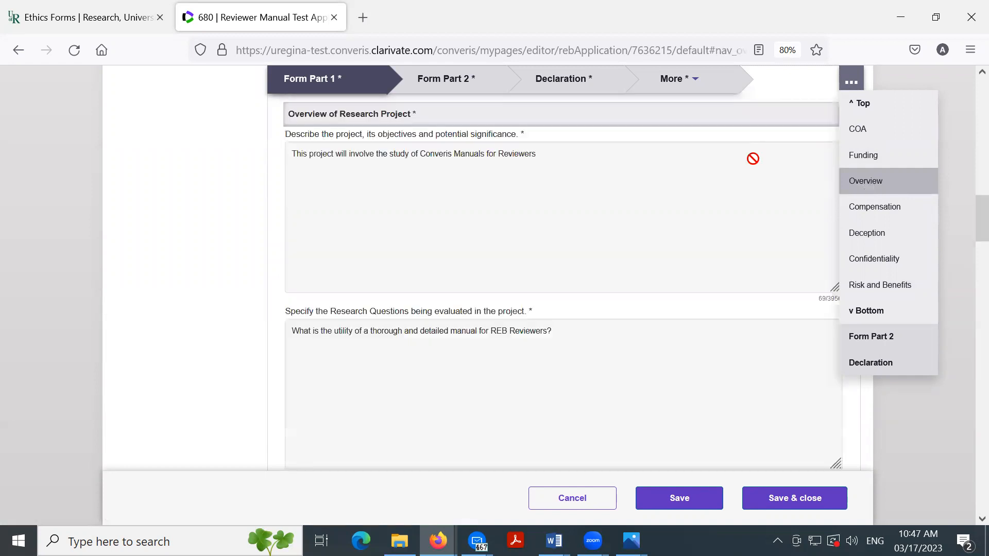
click(852, 78)
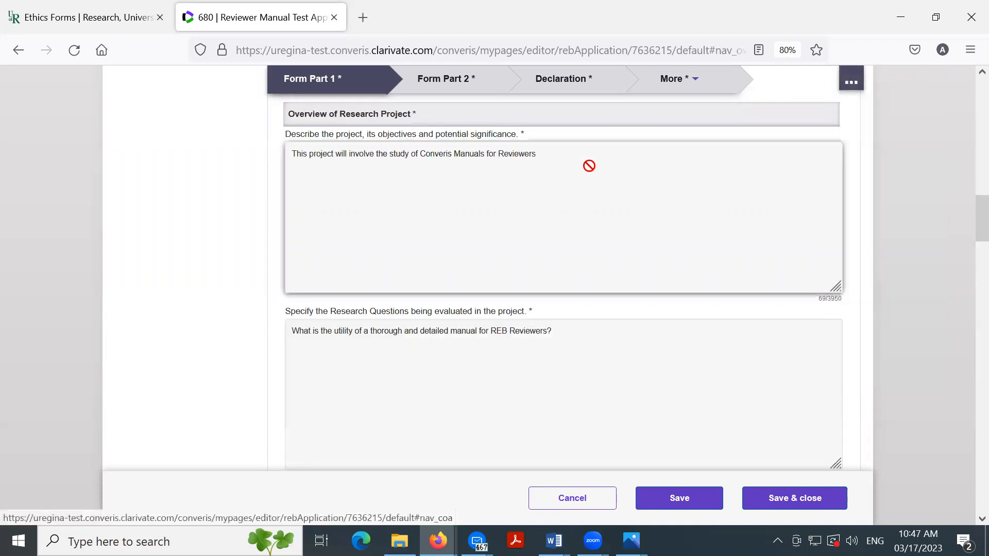
- Examine Form Part 2 from Use of Internet to Participant Recruitment, and bring up the Declaration part of the application
click(458, 85)
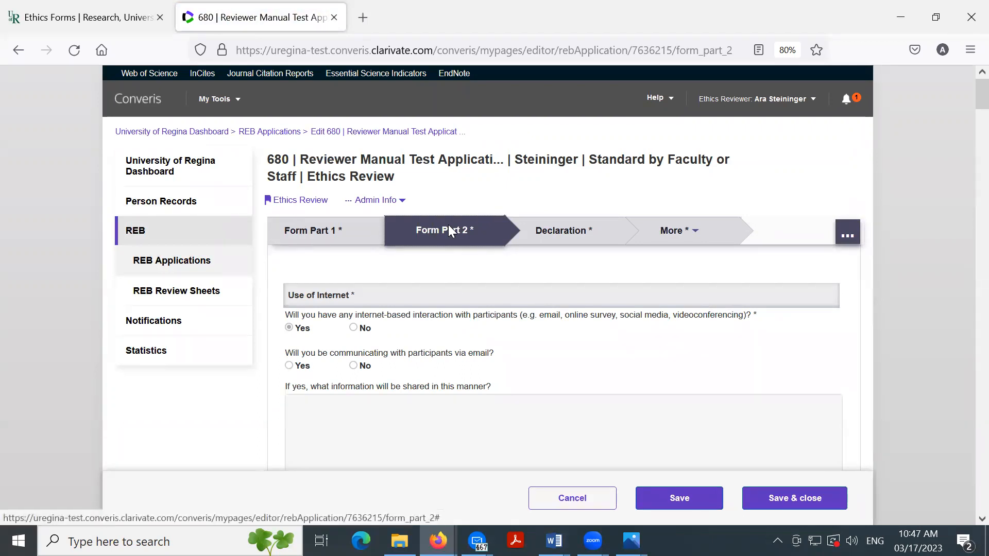
scroll(450, 230, down, 3)
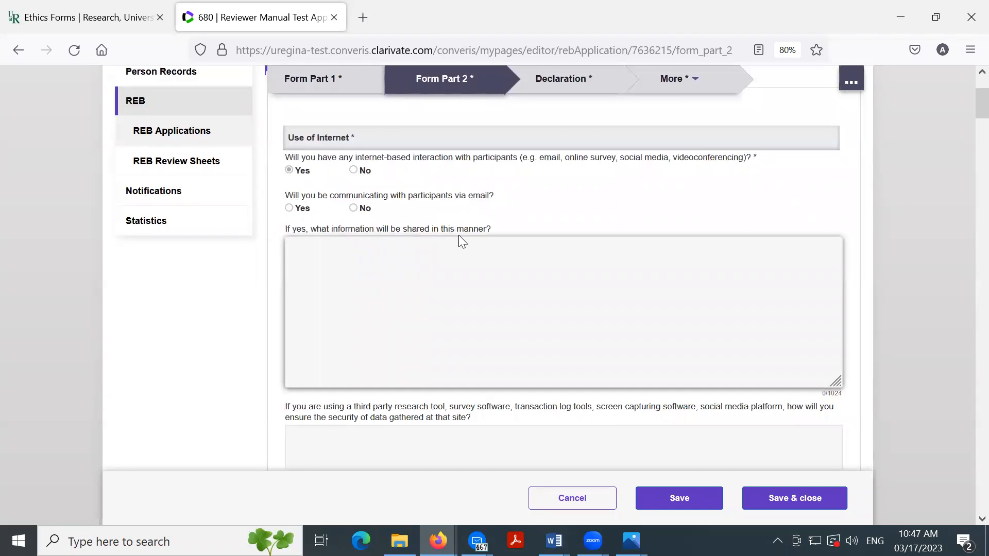
scroll(459, 236, down, 12)
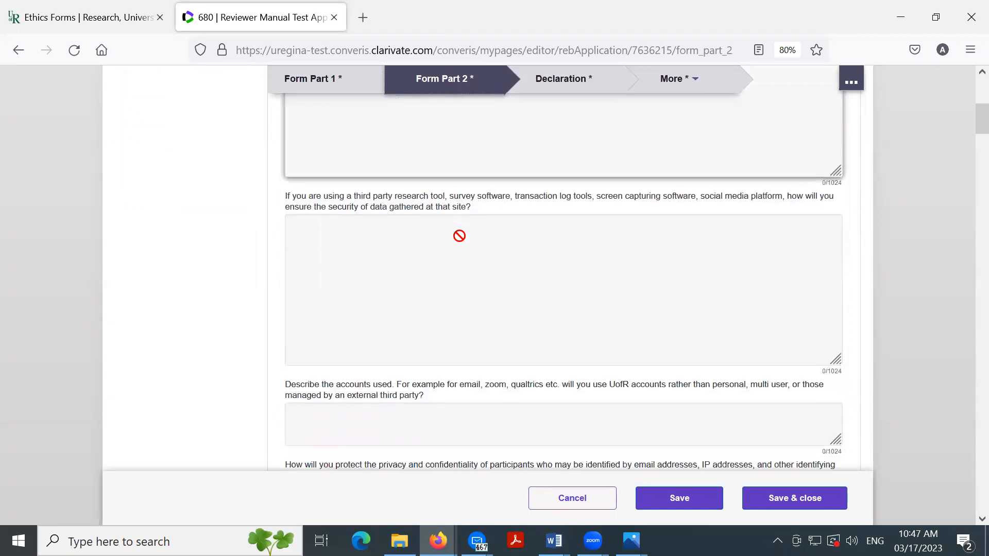
scroll(460, 236, down, 13)
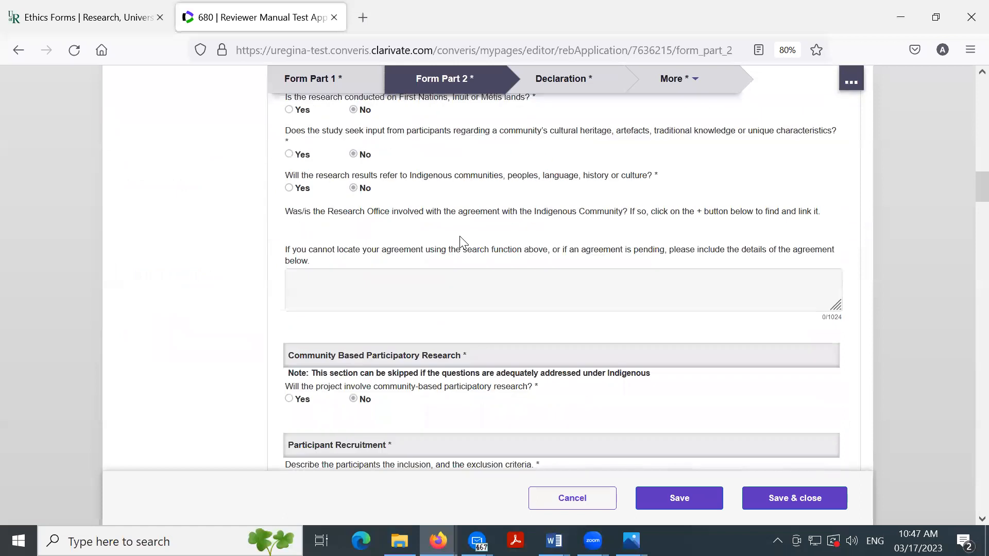
click(560, 85)
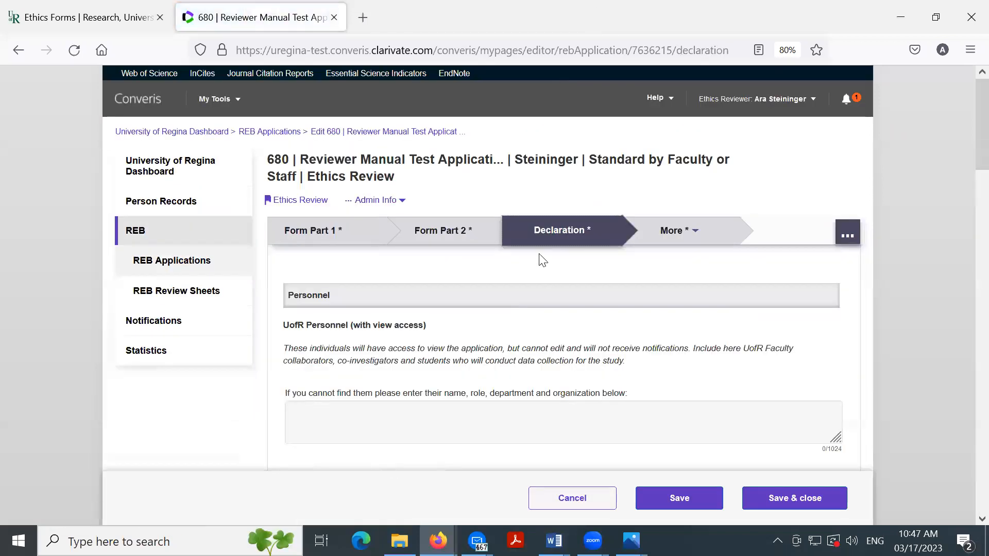
- Examine the Declaration part from Personnel through the conflict of interest questions to the Declaration by Principal Investigator
scroll(540, 255, down, 3)
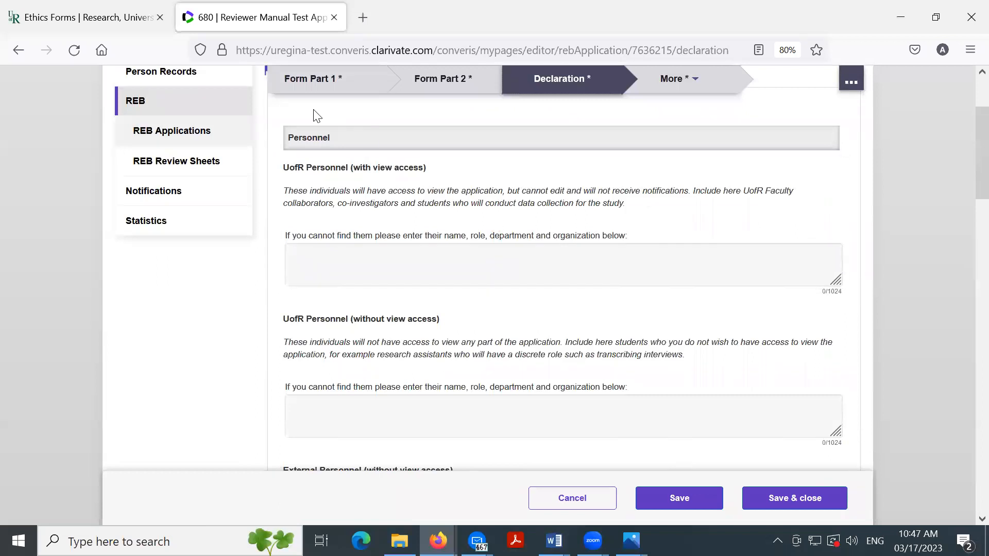
scroll(411, 263, down, 8)
scroll(412, 260, down, 7)
scroll(425, 269, up, 4)
scroll(426, 269, down, 6)
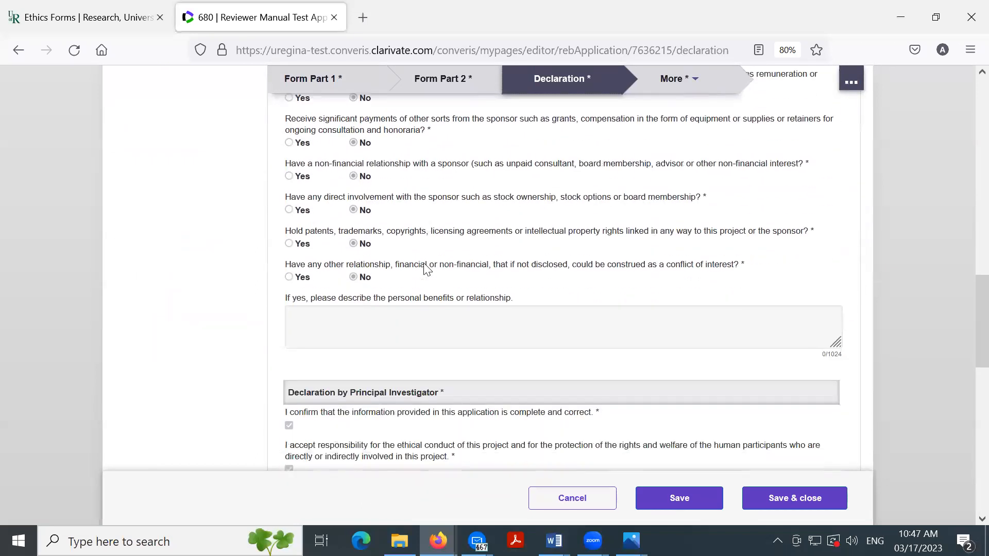
scroll(428, 263, down, 2)
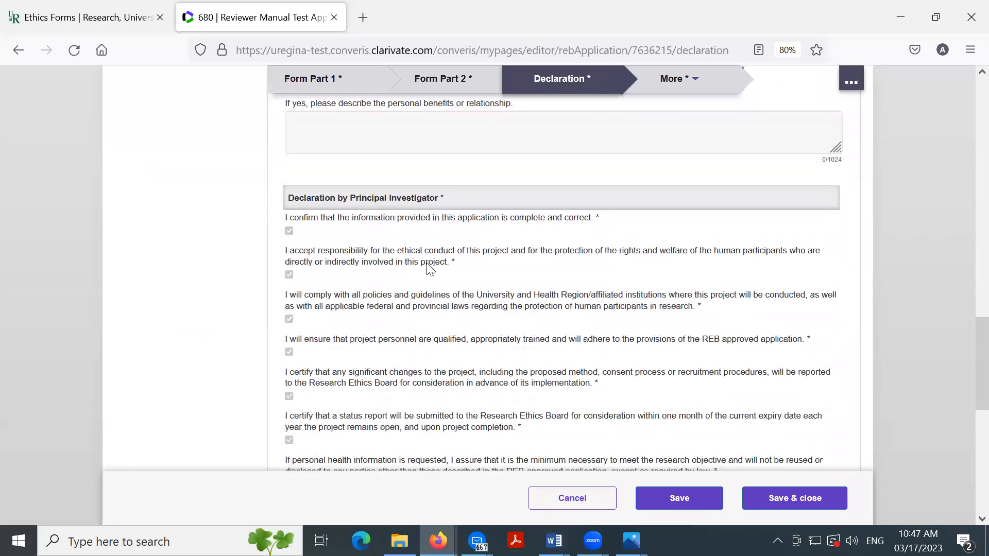
scroll(429, 265, down, 4)
scroll(429, 268, down, 4)
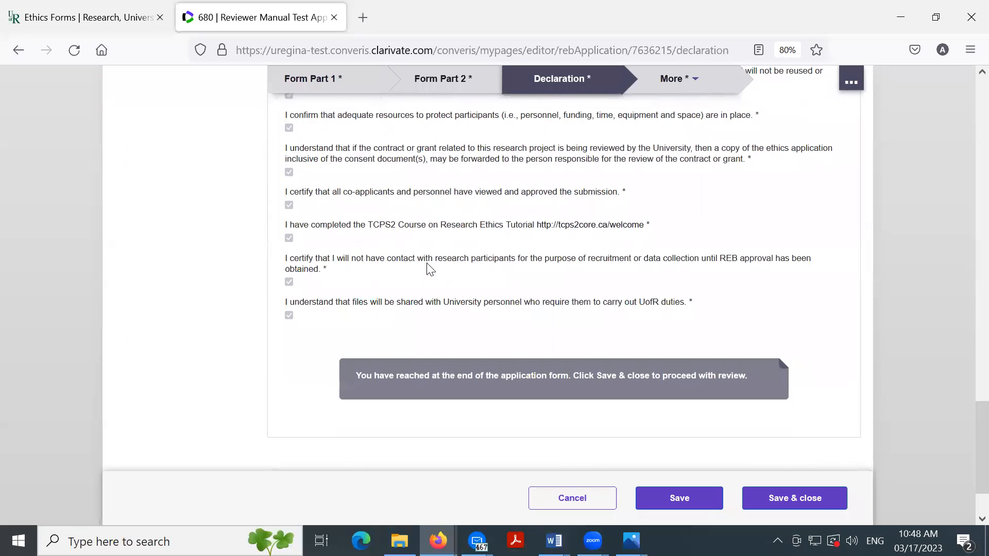
scroll(430, 268, up, 12)
scroll(431, 269, up, 4)
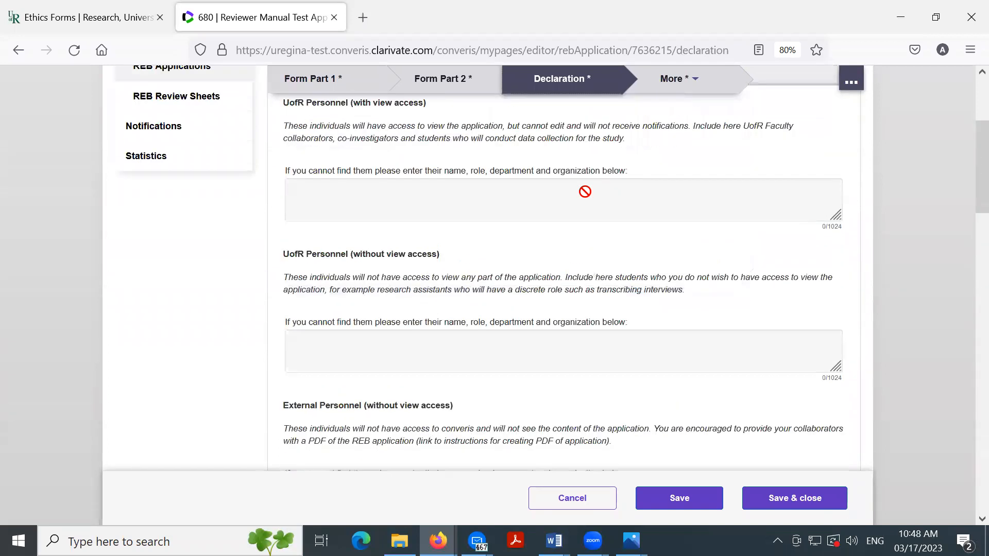
- Bring up the application's Review part, examine its Review Sheets table, and open review sheet 191 at the Reviewer's Comments section
click(672, 79)
click(642, 107)
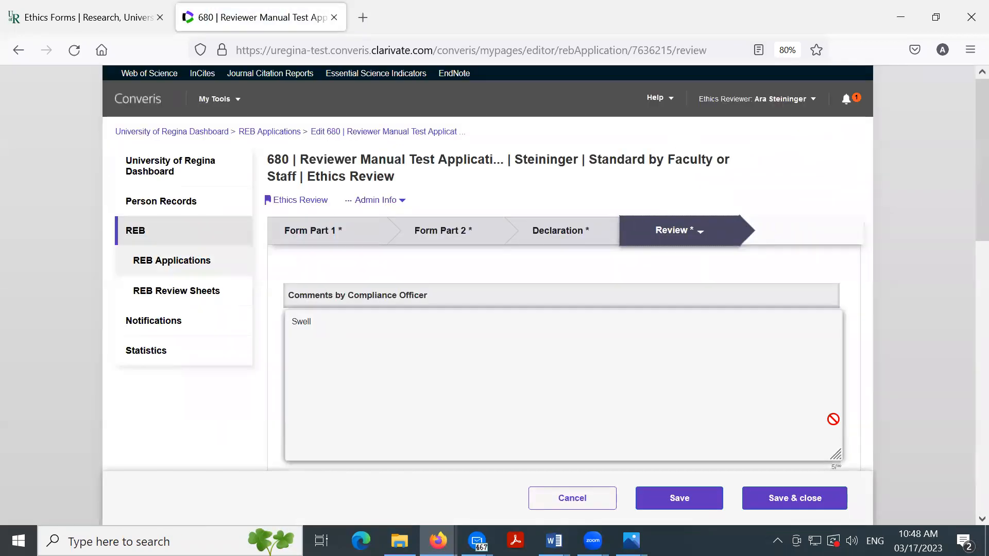
scroll(541, 340, down, 5)
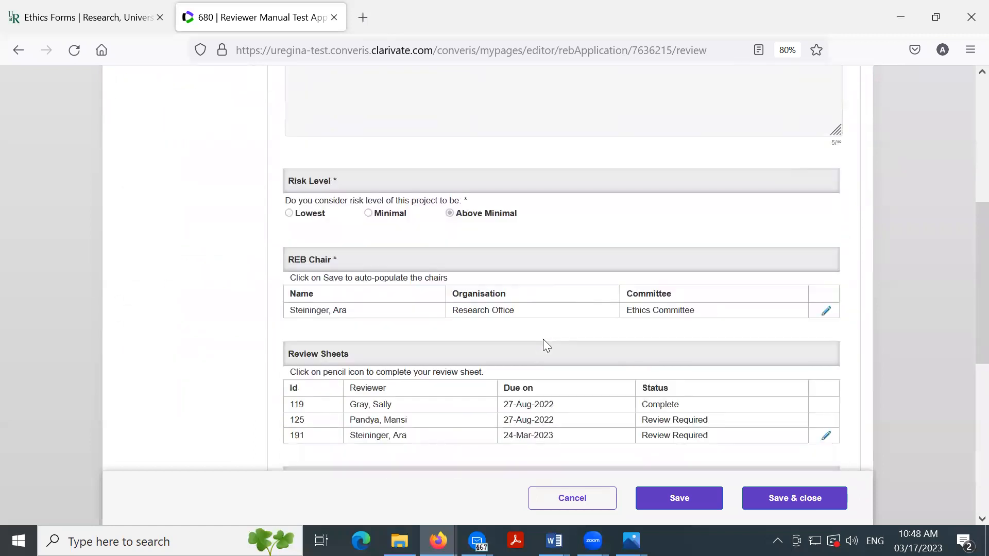
scroll(542, 340, down, 3)
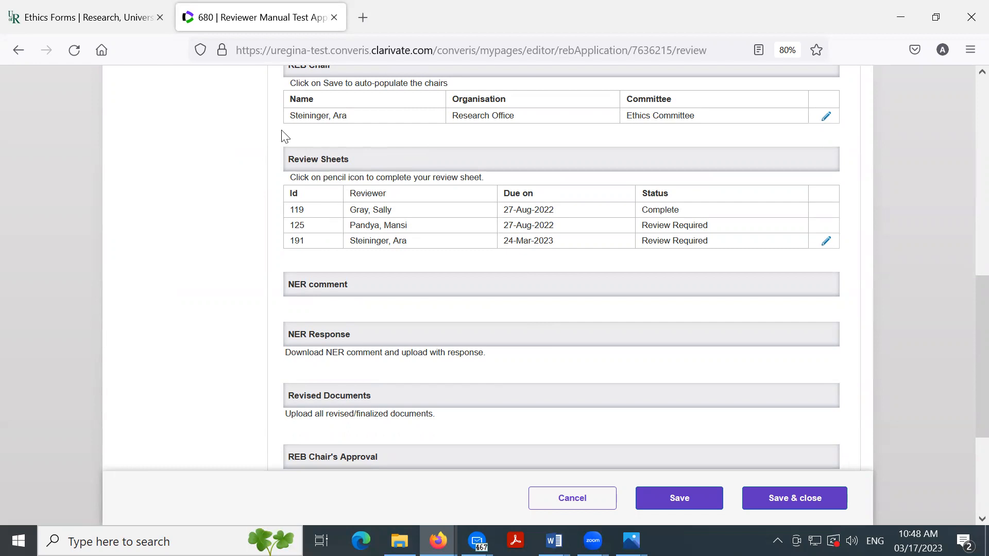
drag(283, 140, 861, 262)
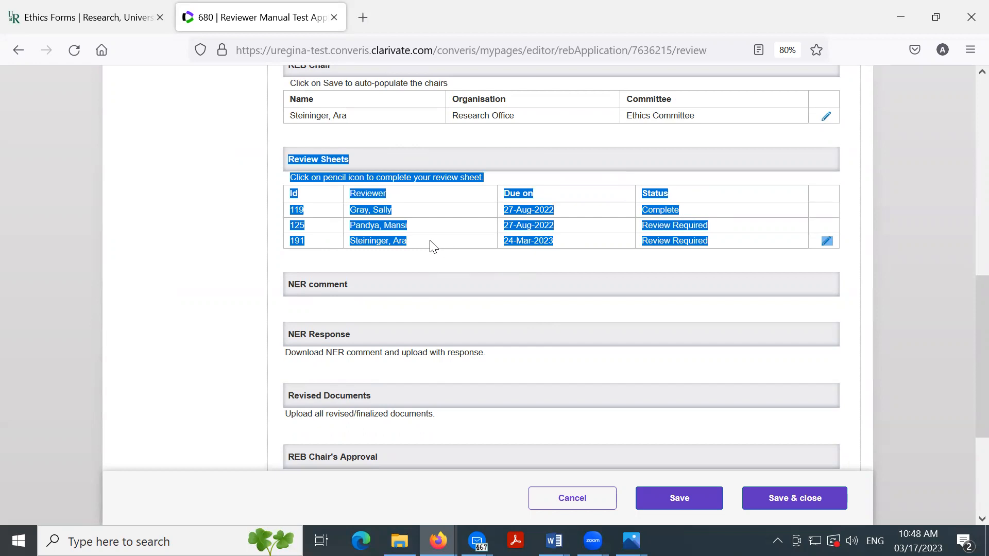
click(710, 263)
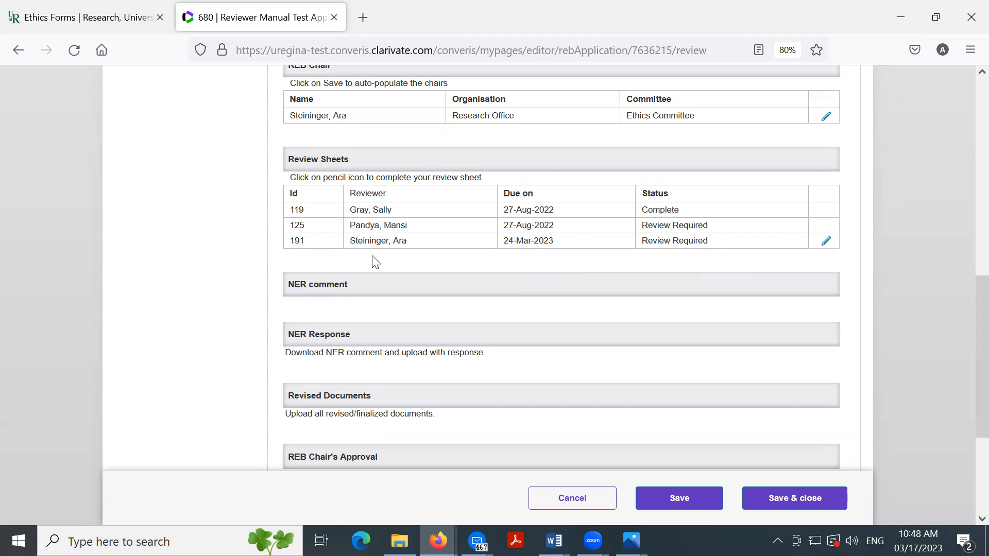
click(826, 246)
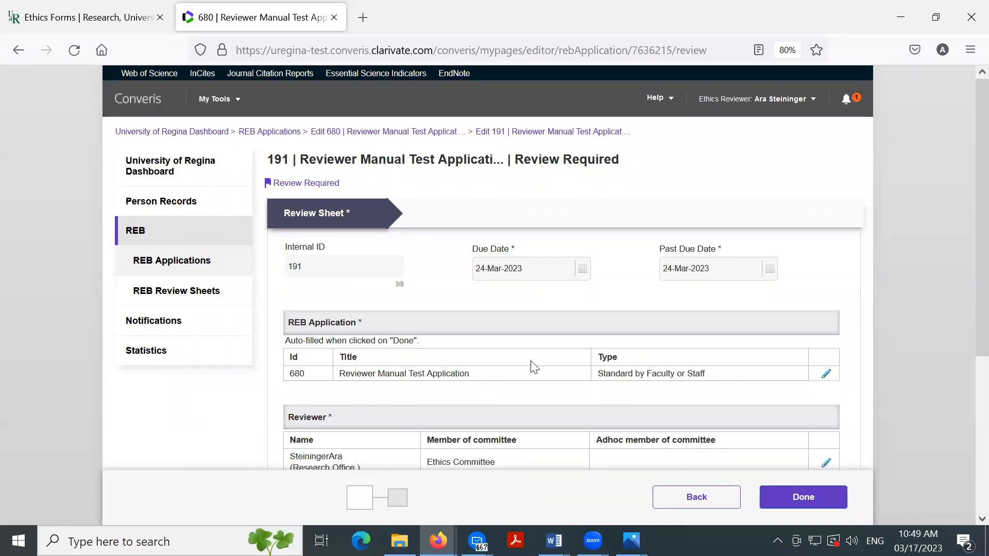
scroll(595, 356, down, 4)
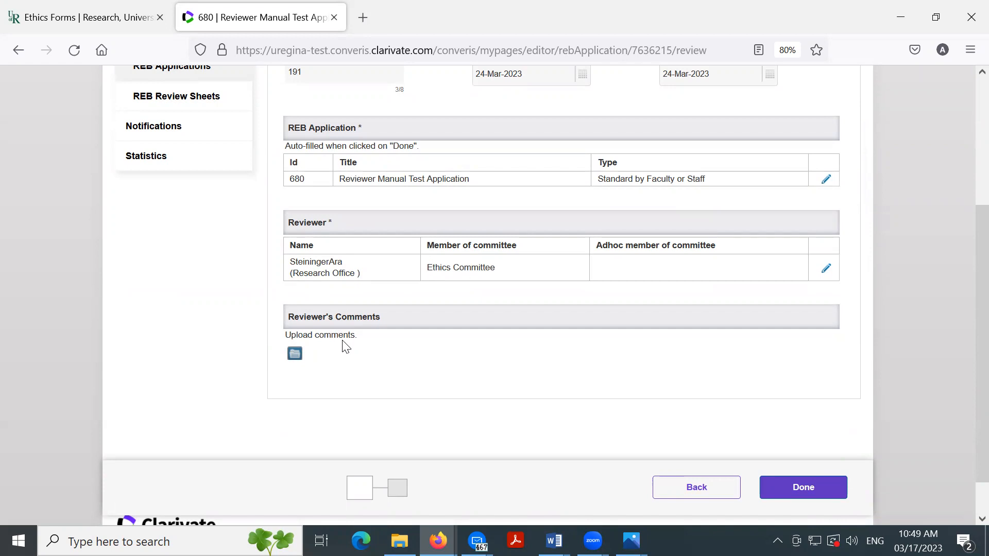
- Upload U of R Transcript Release Form as reviewer's comments and describe it as Reviewer Comments followed by the reviewer's surname
click(294, 353)
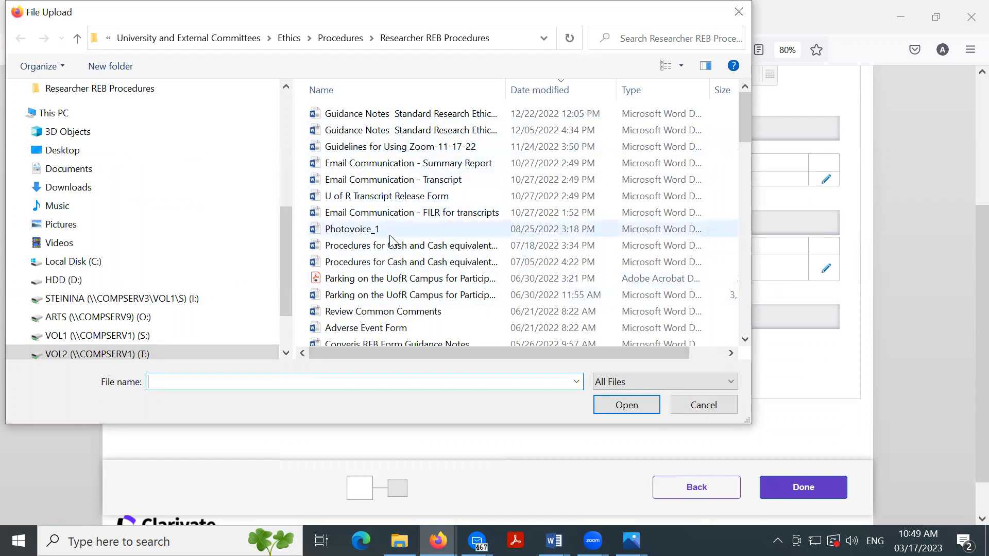
click(387, 196)
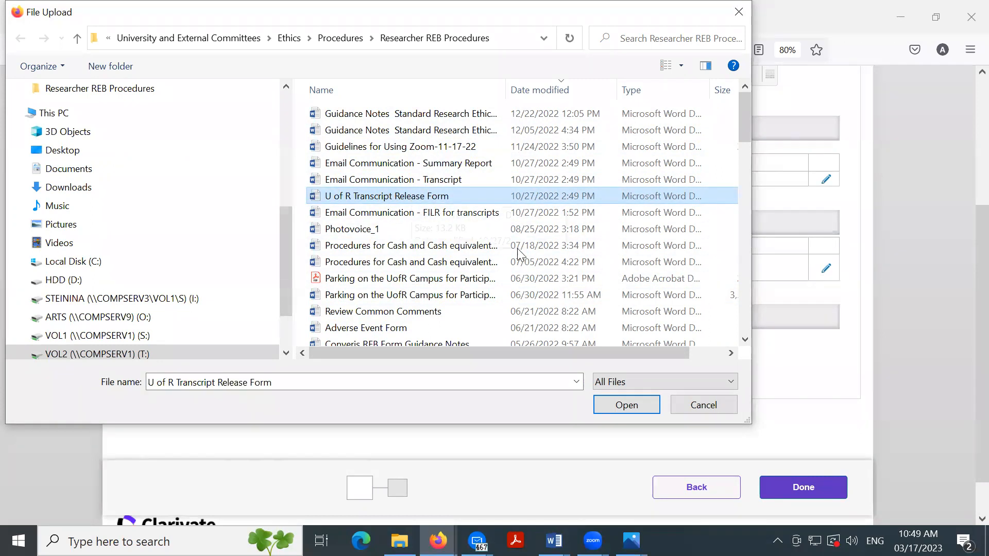
click(625, 405)
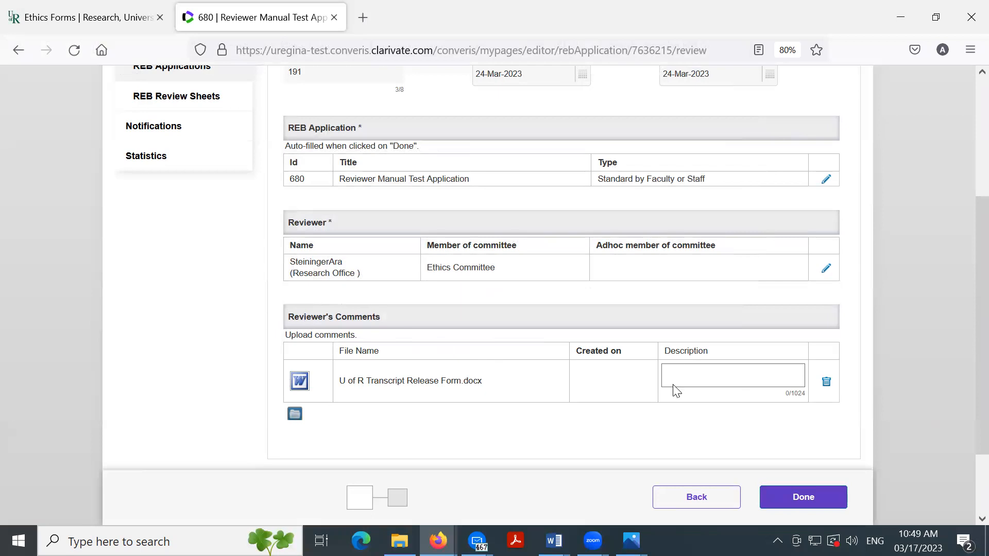
click(693, 378)
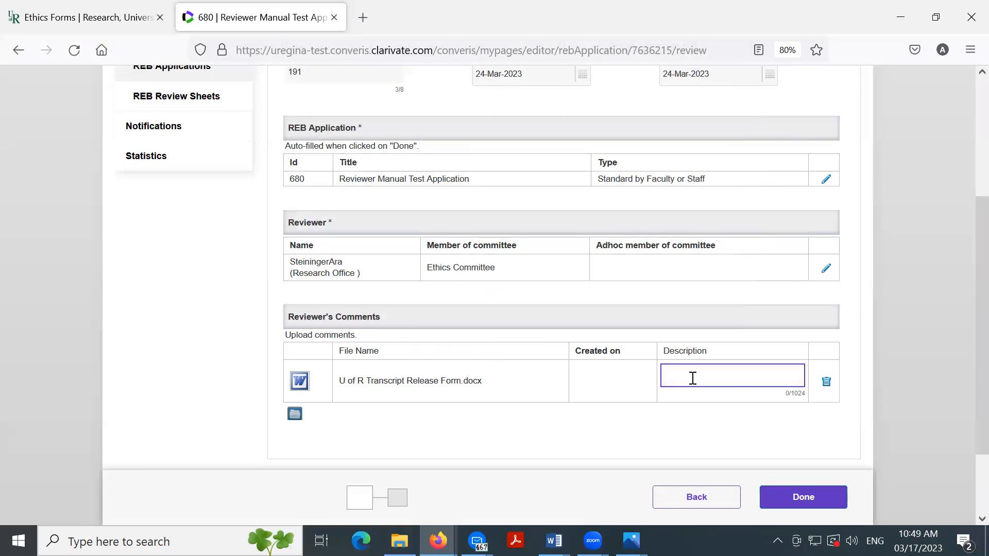
text(Reviewer Comments Steininger)
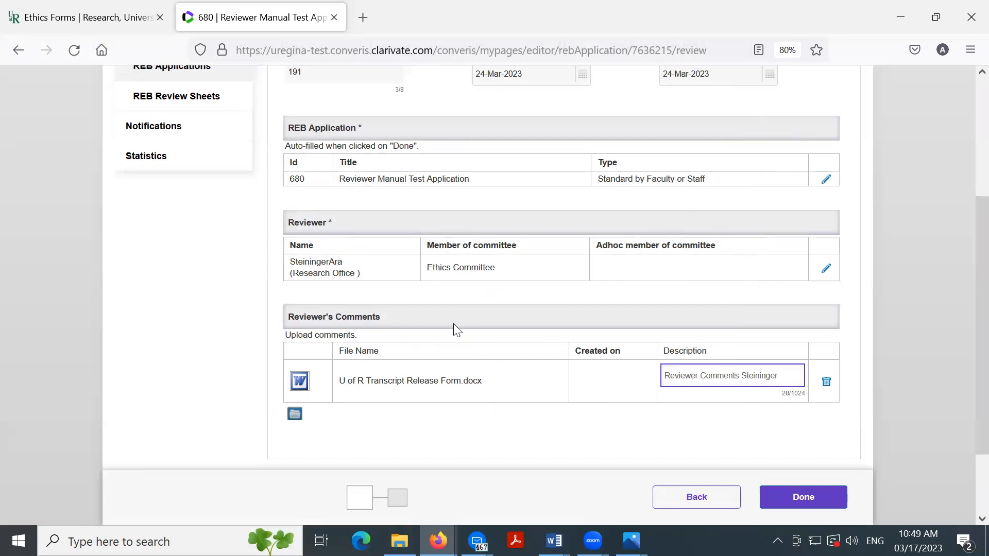
click(436, 339)
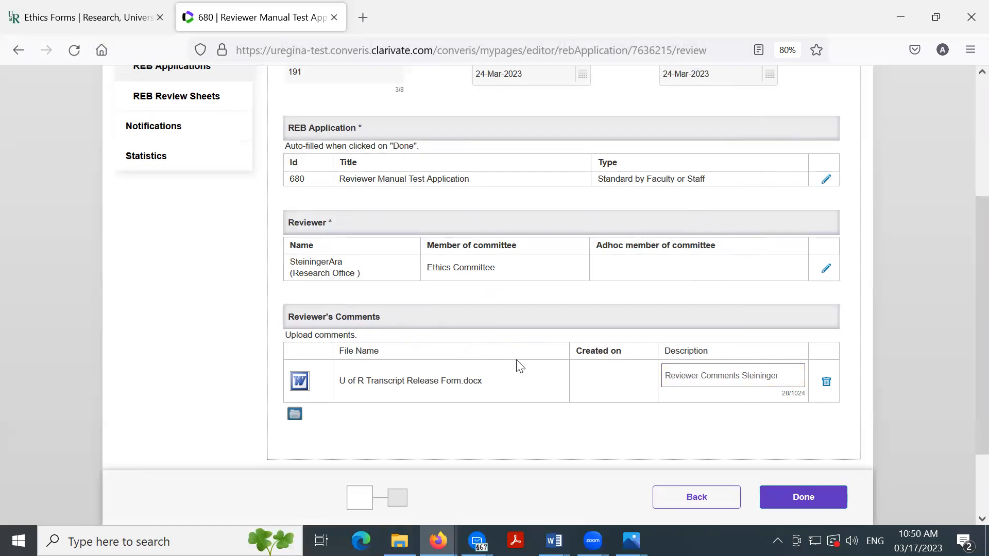
- Replace the attached U of R Transcript Release Form in the reviewer's comments with the file Photovoice_1
click(826, 383)
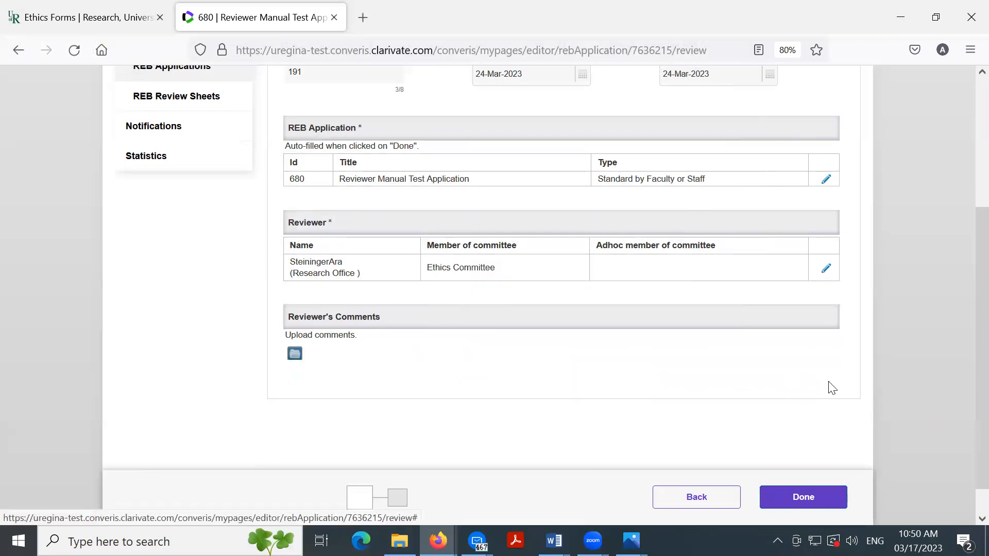
click(295, 354)
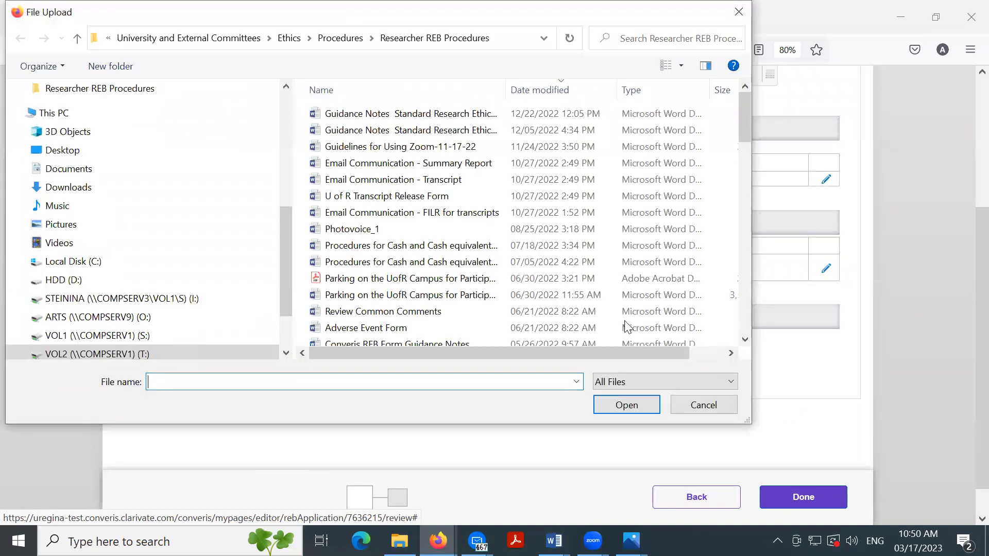
click(423, 228)
click(595, 405)
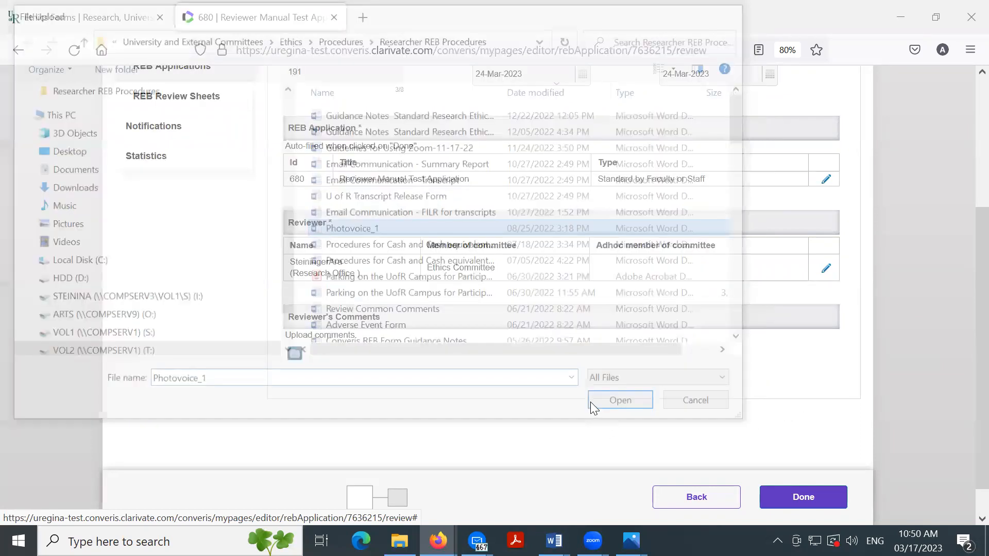
click(648, 376)
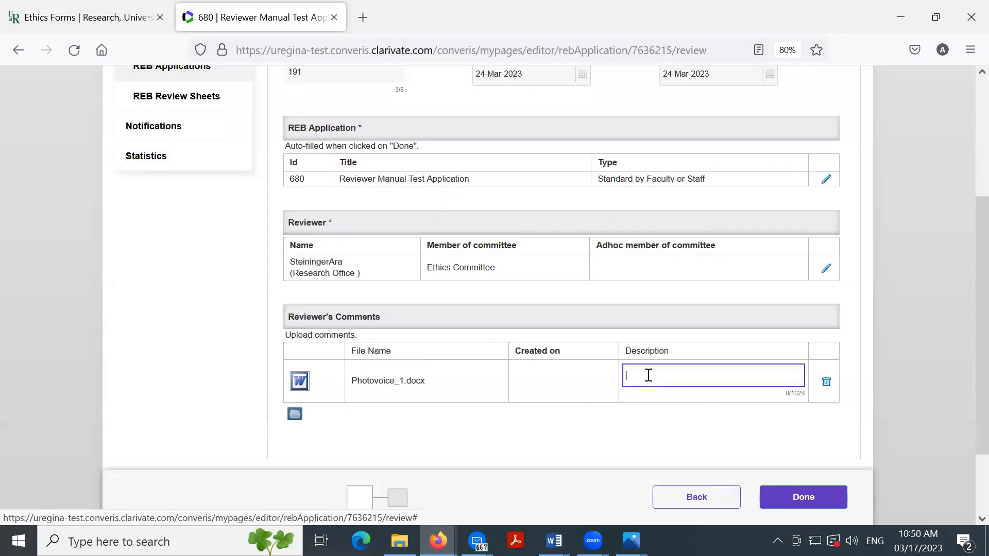
- Add Email Communication - FILR for transcripts as a second file in the reviewer's comments
click(294, 417)
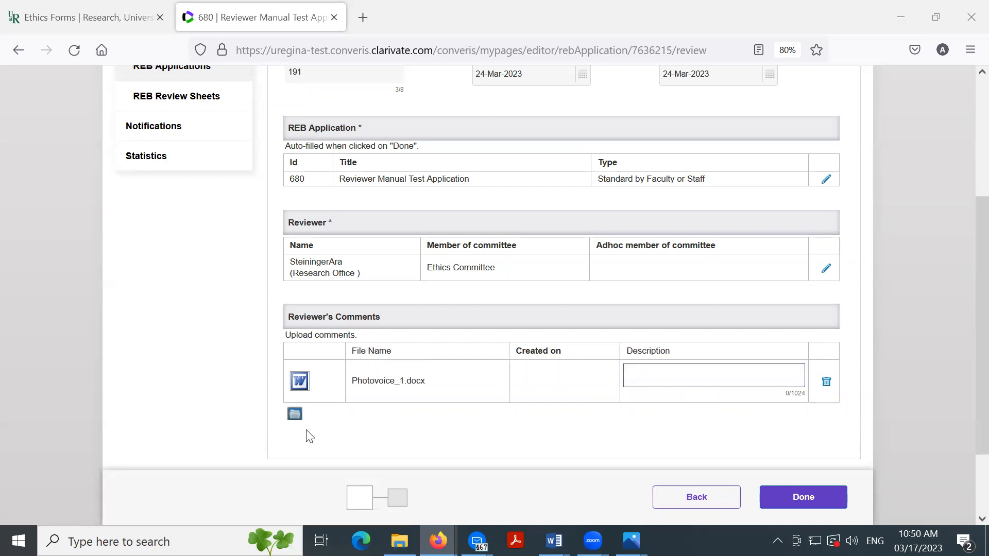
click(388, 213)
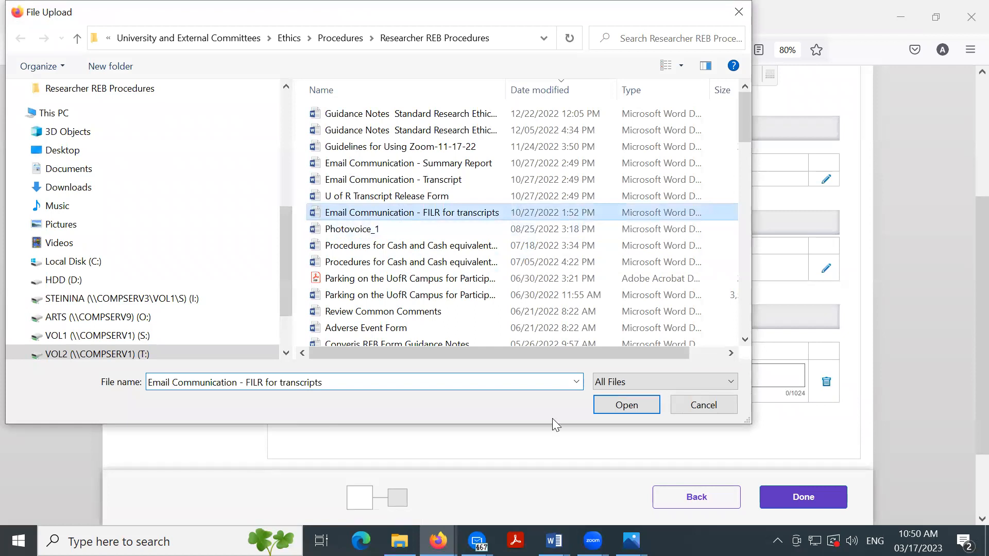
key(Return)
scroll(364, 342, down, 2)
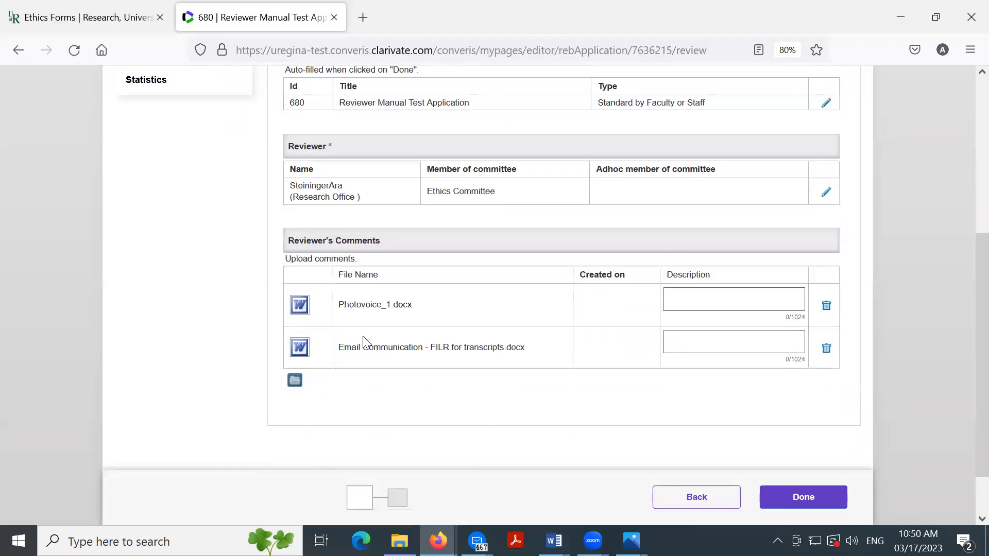
scroll(364, 342, down, 1)
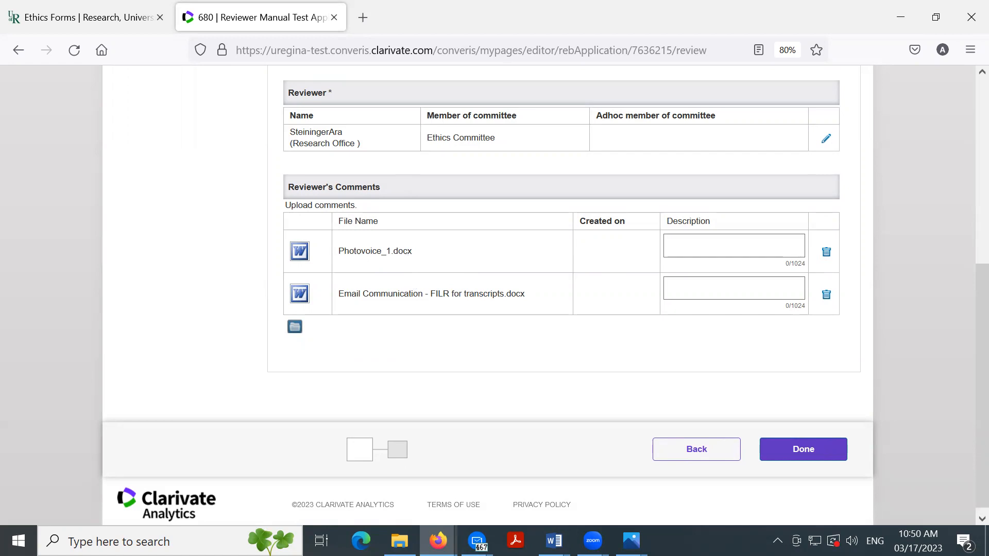
- Finish the review sheet with the status Complete, and save and close the application under the status Ethics Review
click(806, 452)
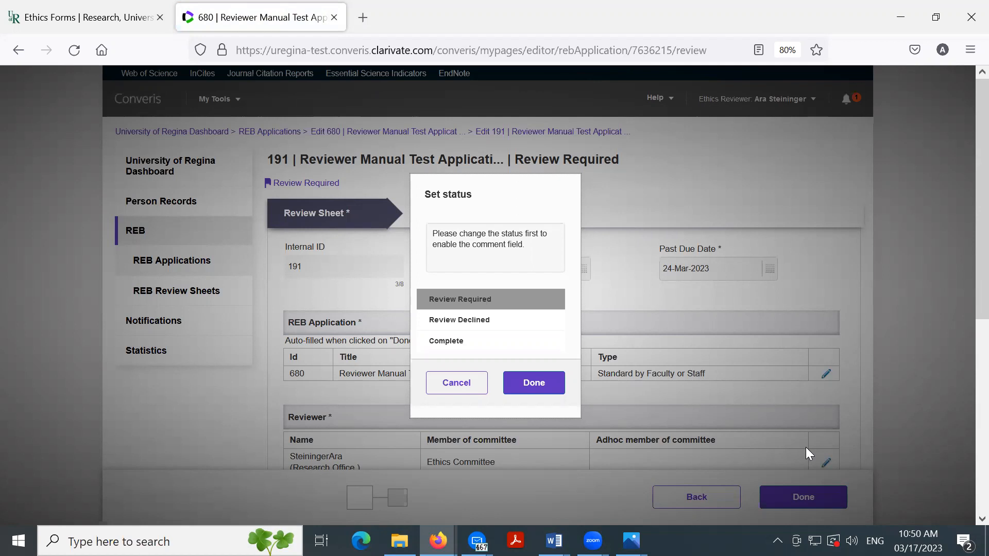
click(470, 322)
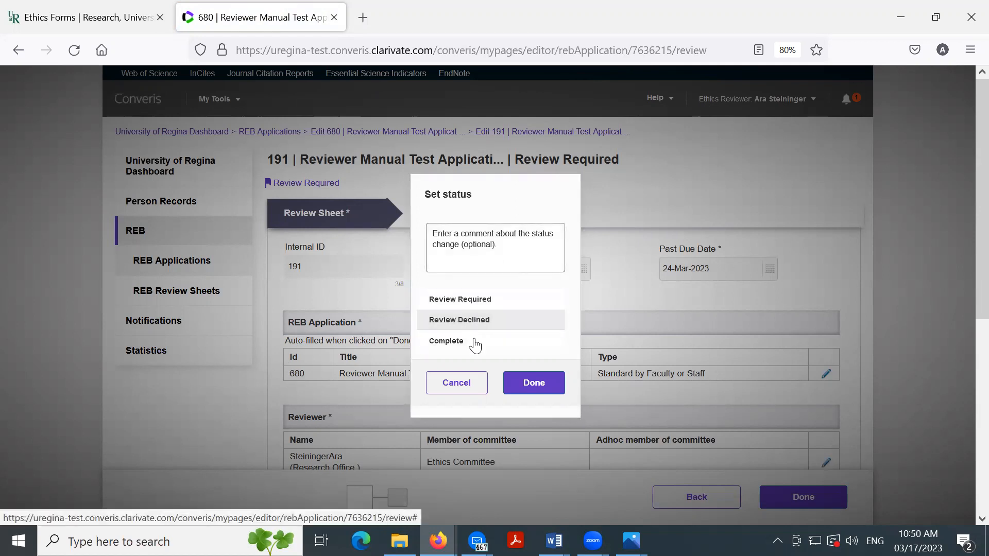
click(472, 303)
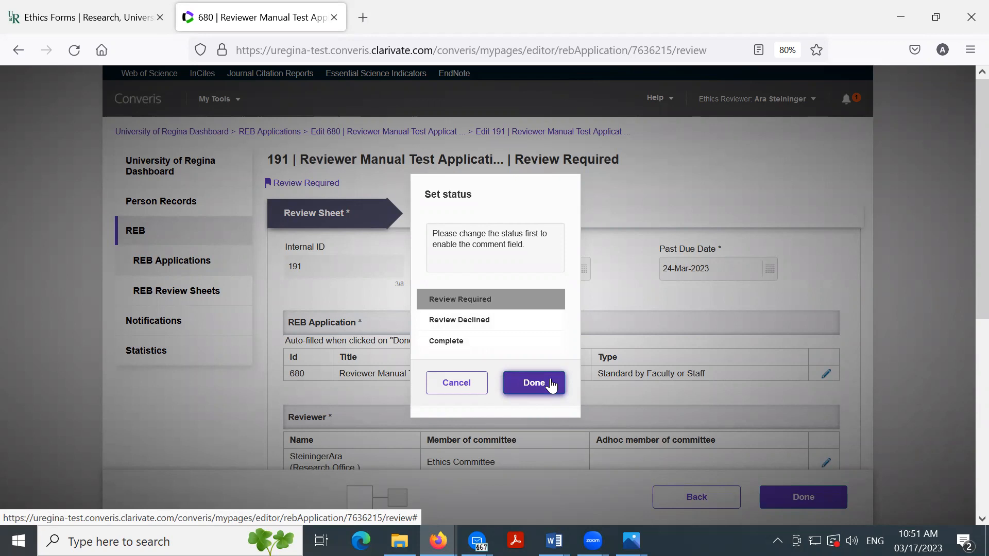
click(448, 343)
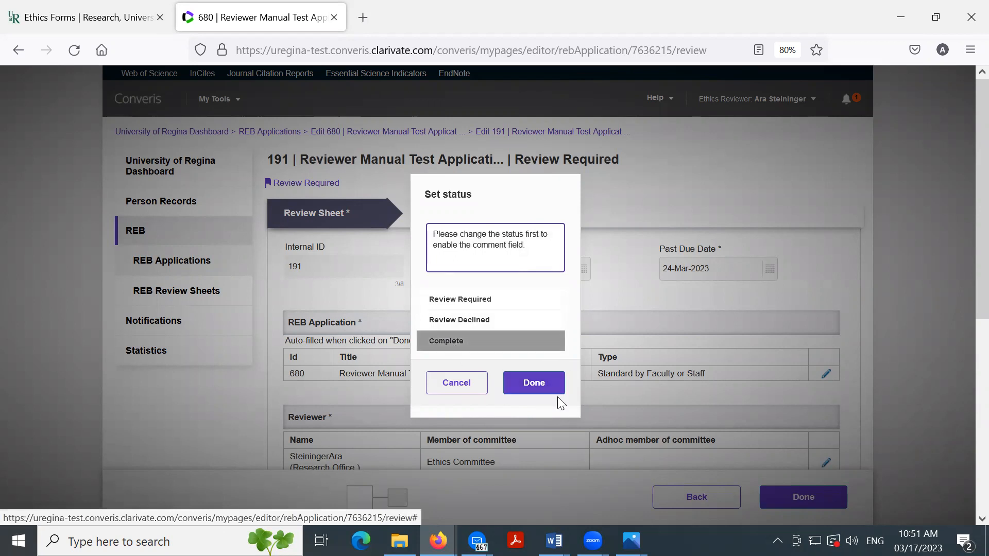
click(539, 390)
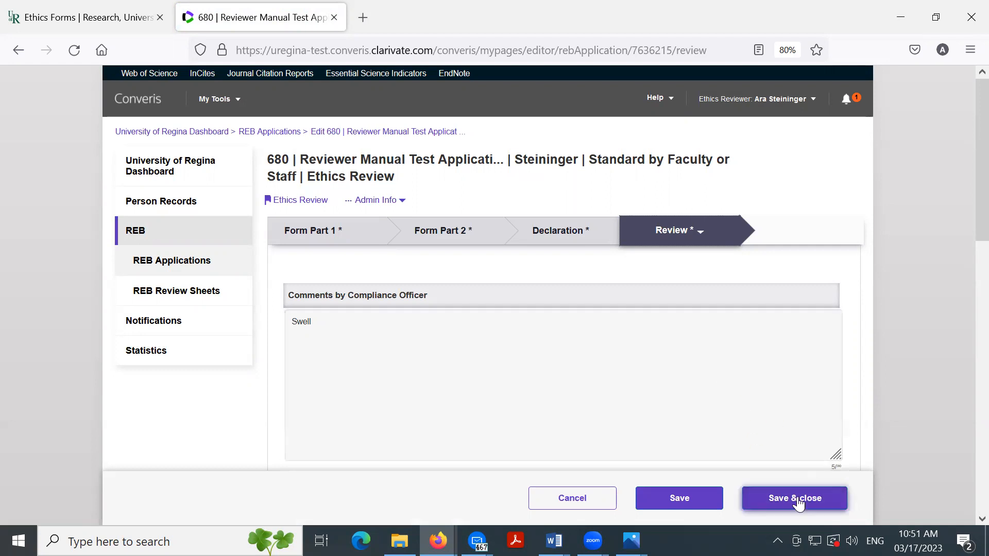
click(792, 502)
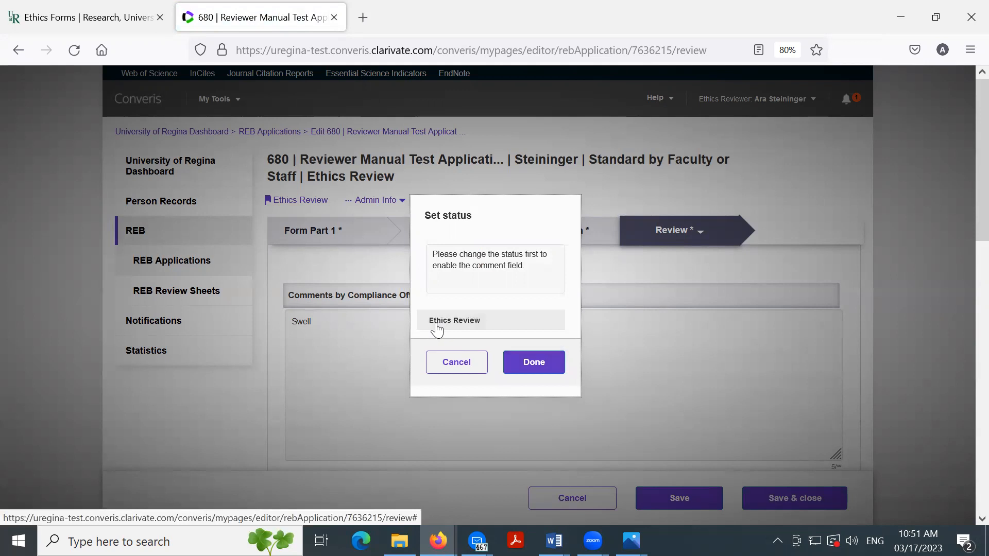
click(525, 366)
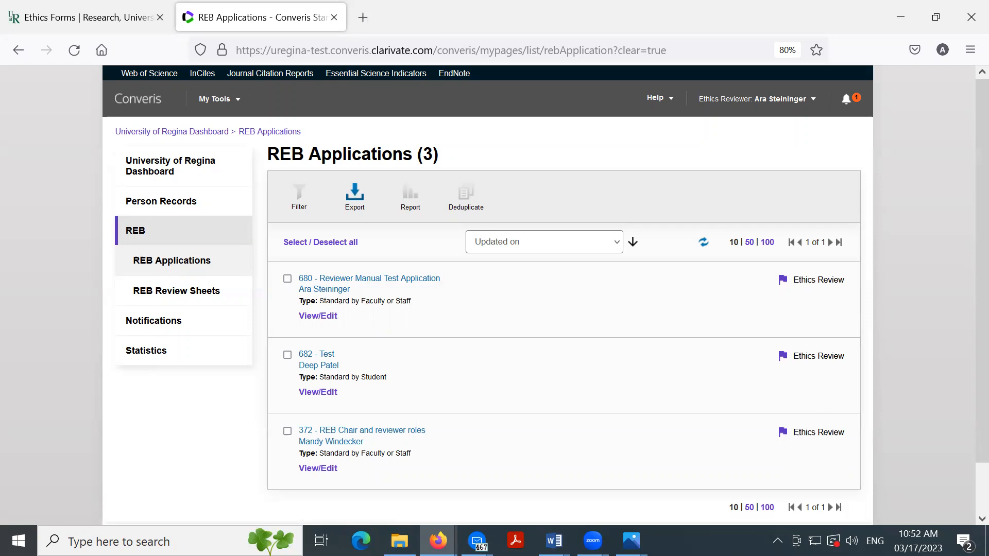
- Open the read-only view of the Reviewer Manual Test Application from the REB Applications list
key(alt+Tab)
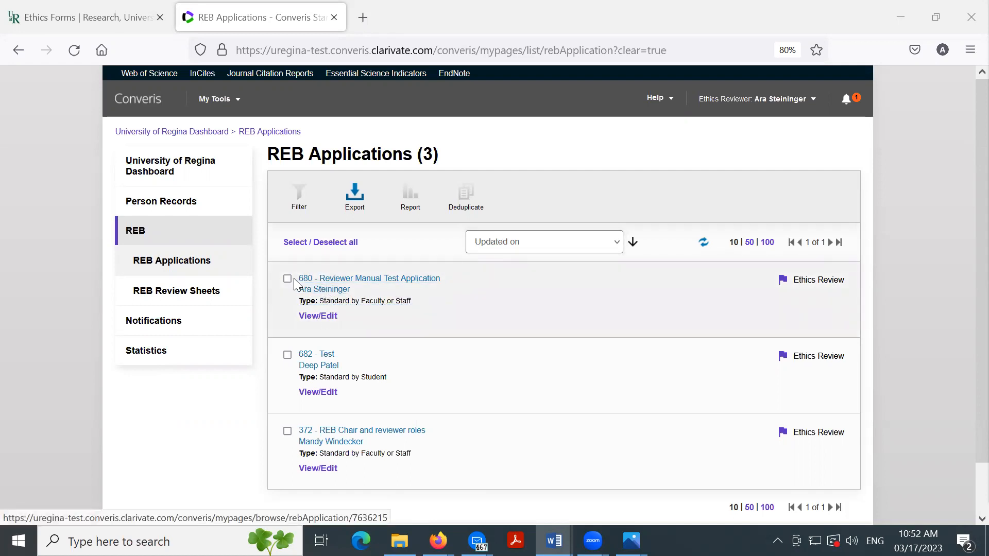
click(332, 284)
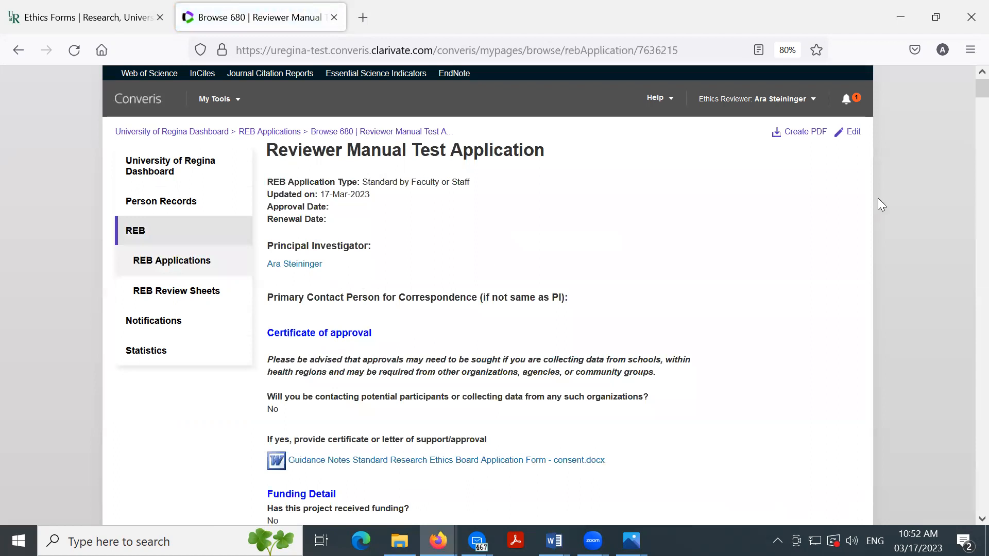
- Examine the Reviewer Manual Test Application's read-only answers from Certificate of approval through Participant Recruitment, and return to the beginning of the application
scroll(549, 239, down, 8)
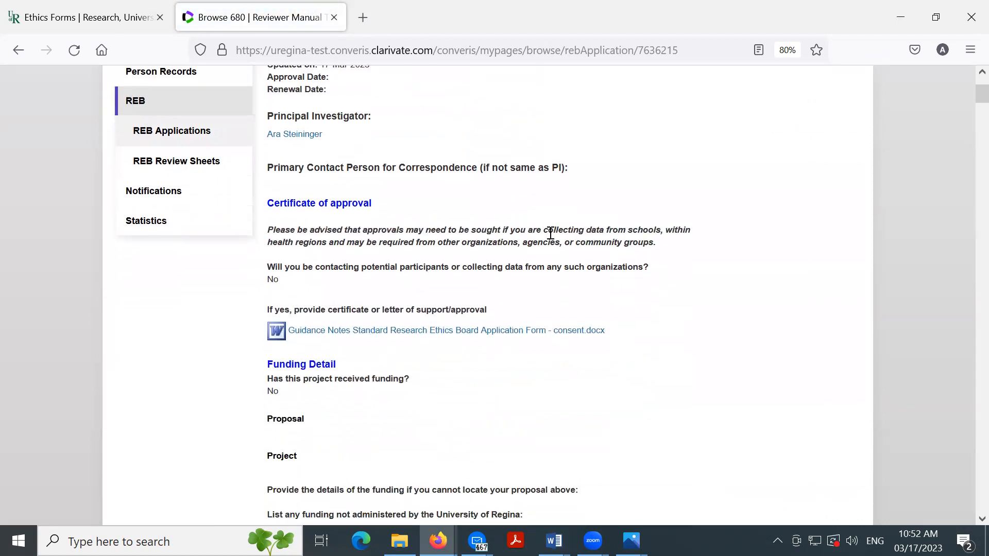
scroll(552, 238, down, 16)
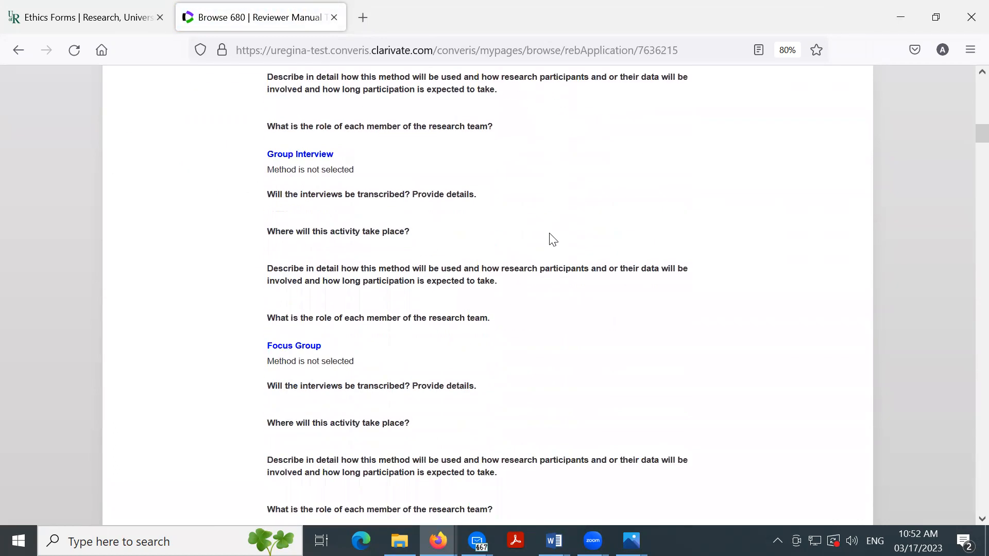
scroll(553, 239, down, 20)
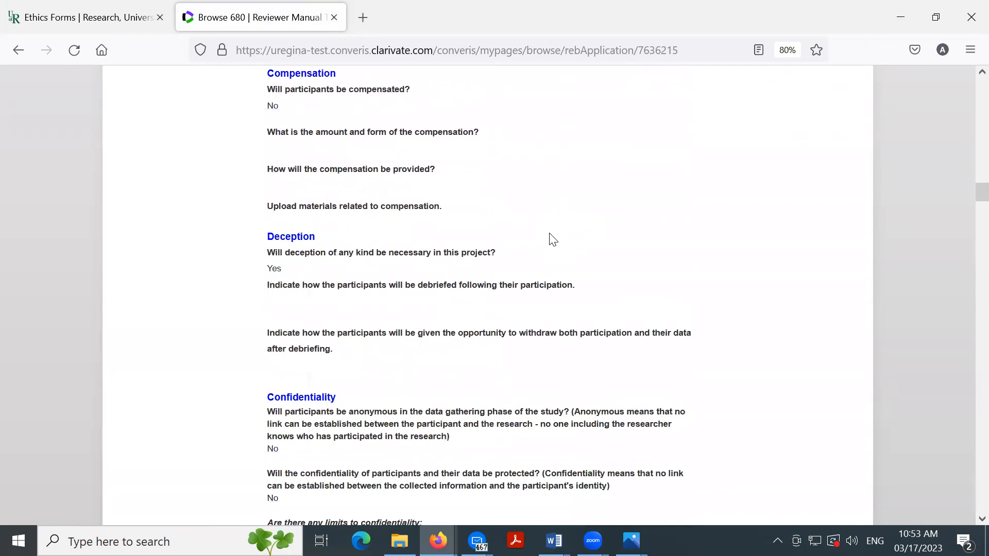
scroll(553, 239, down, 20)
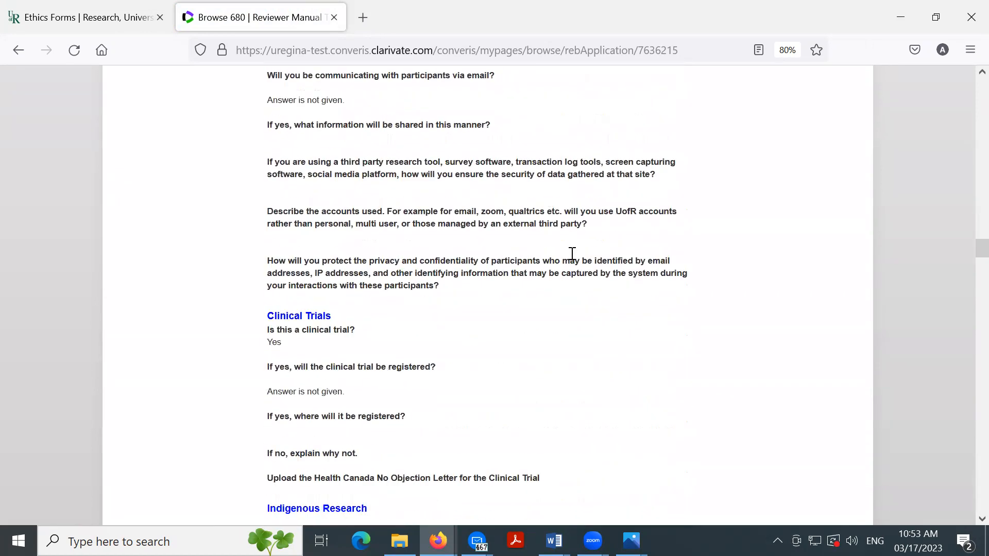
scroll(574, 258, down, 15)
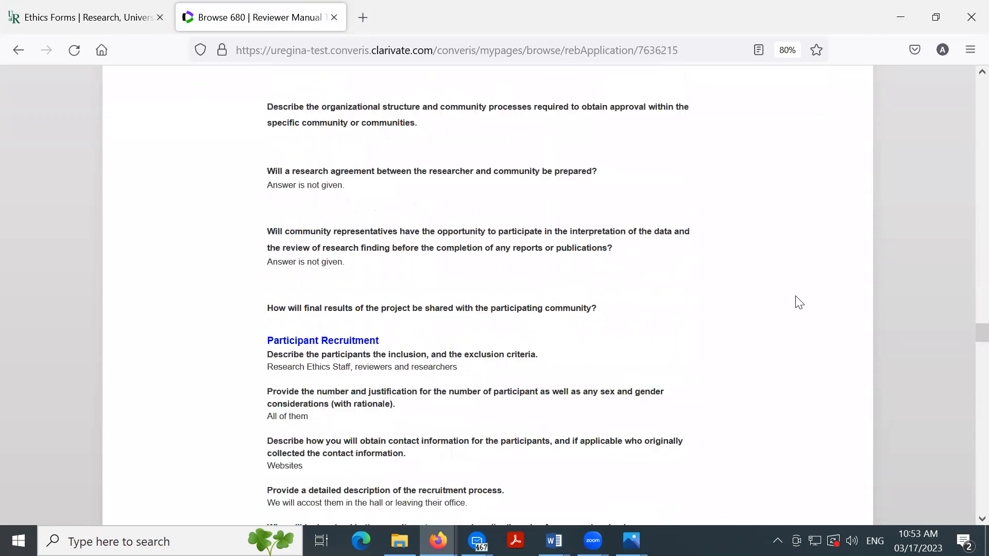
drag(982, 333, 969, 82)
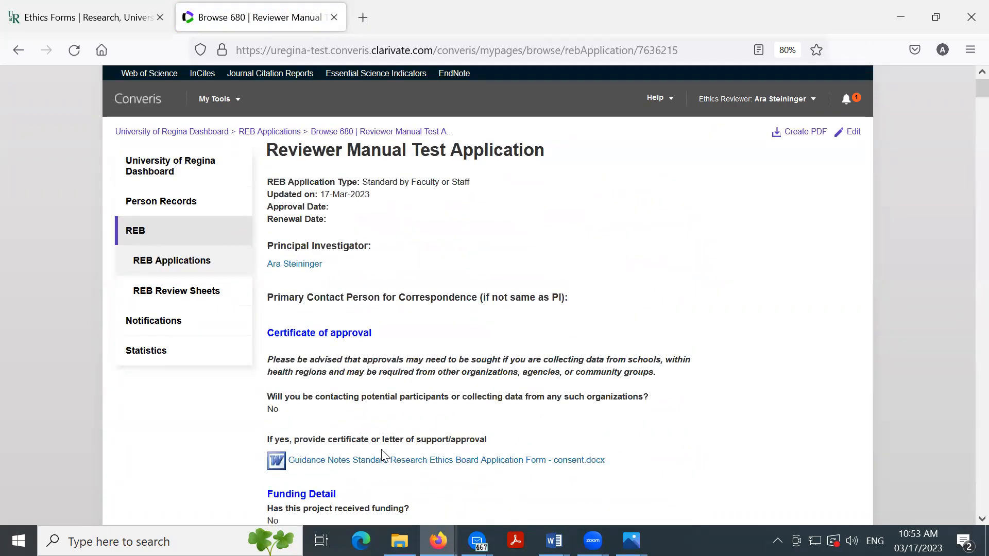